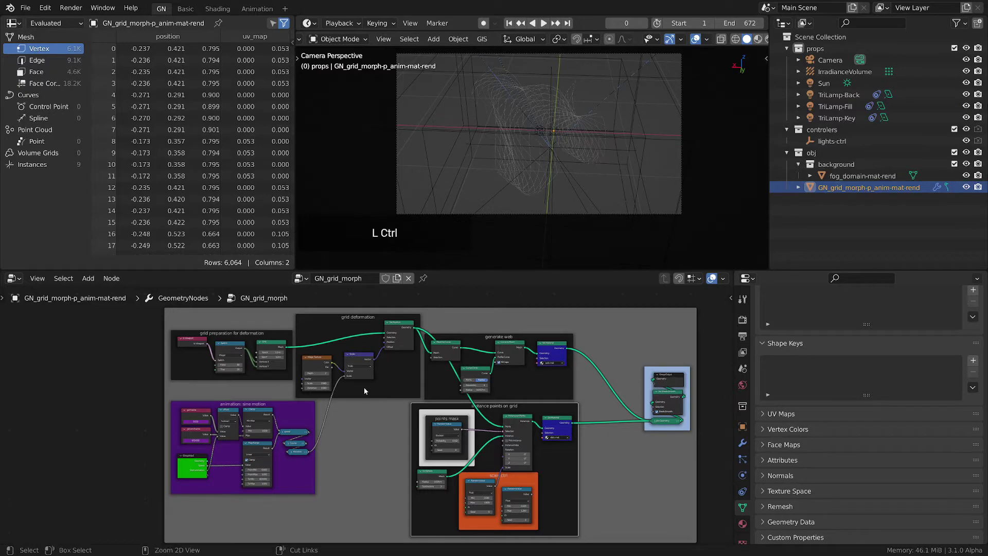
Step: Examine the framed node groups of the GN_grid_morph geometry node tree in an enlarged editor
{"action": "key", "text": "ctrl+space"}
{"action": "scroll", "coordinate": [524, 334], "scroll_direction": "up", "scroll_amount": 1}
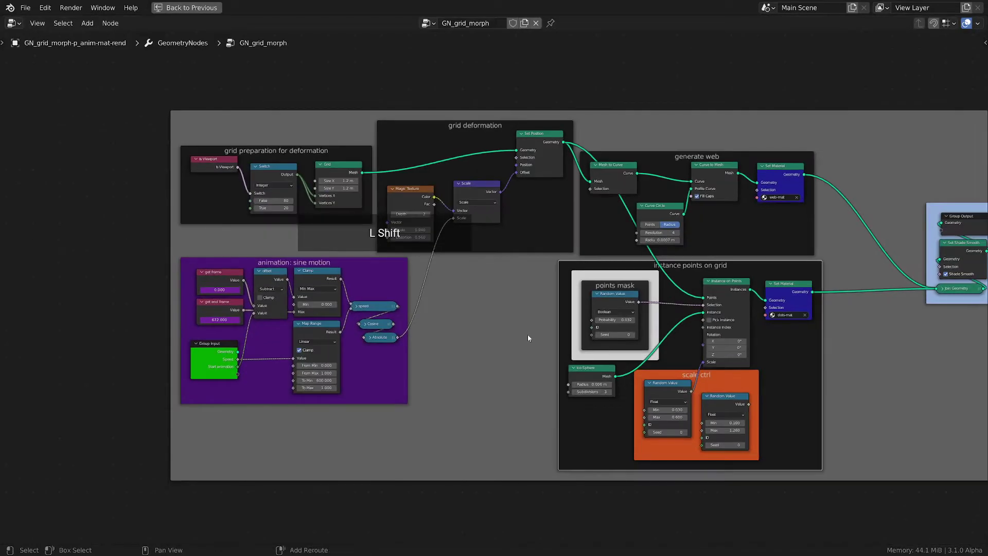
{"action": "middle_click_drag", "start_coordinate": [527, 335], "coordinate": [420, 316], "text": "shift"}
{"action": "scroll", "coordinate": [447, 315], "scroll_direction": "up", "scroll_amount": 1}
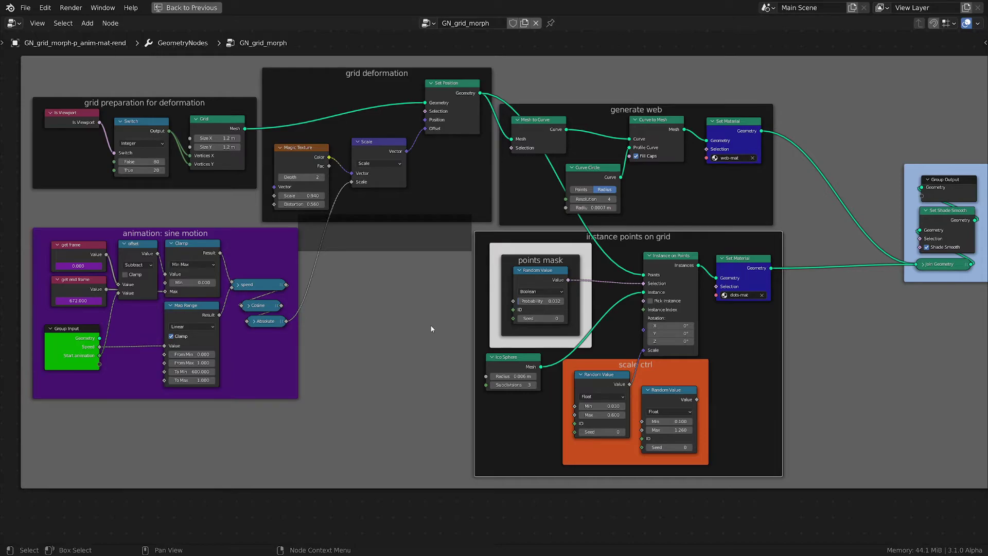
{"action": "key", "text": "ctrl+space"}
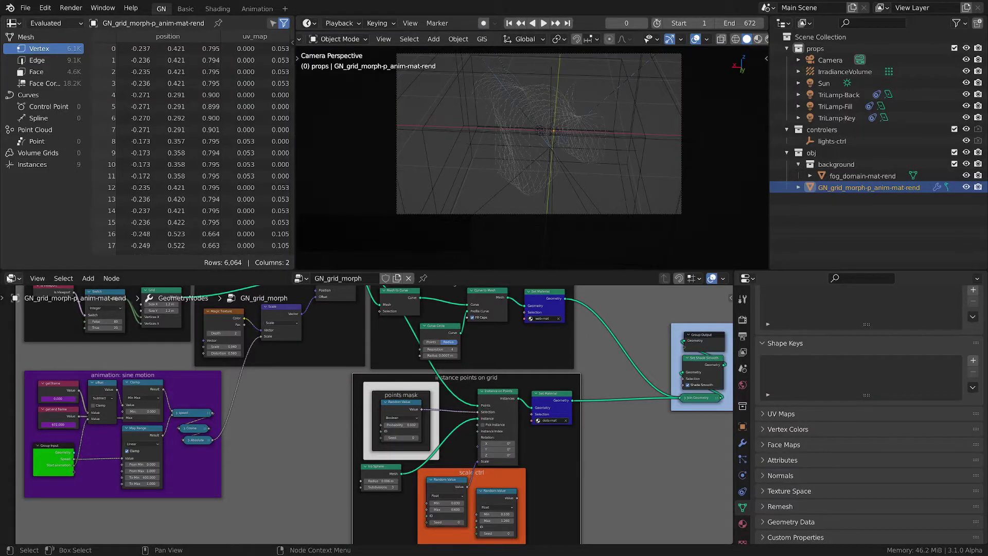
Step: Change the geometry node editor to the Shader Editor and show the complete World node tree
{"action": "left_click", "coordinate": [13, 278]}
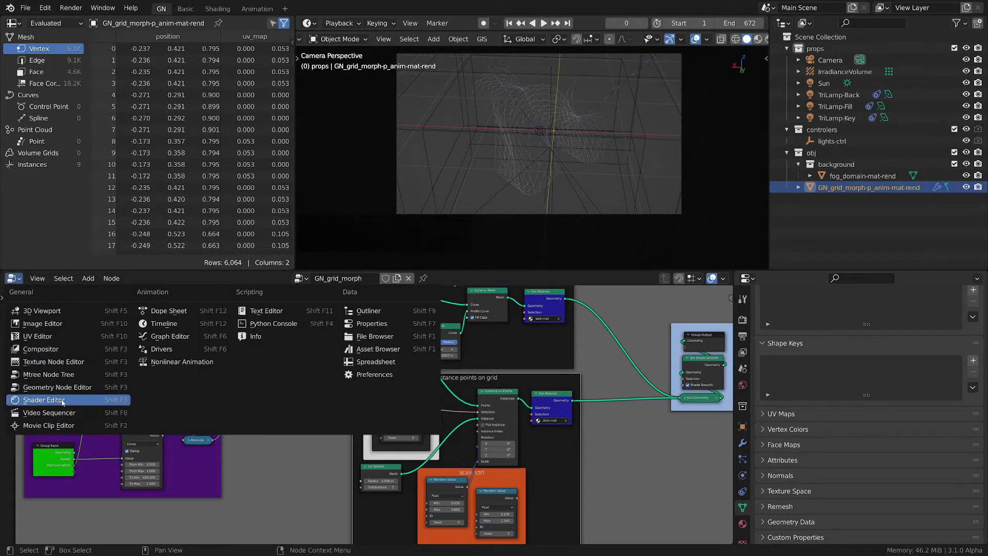
{"action": "left_click", "coordinate": [44, 400]}
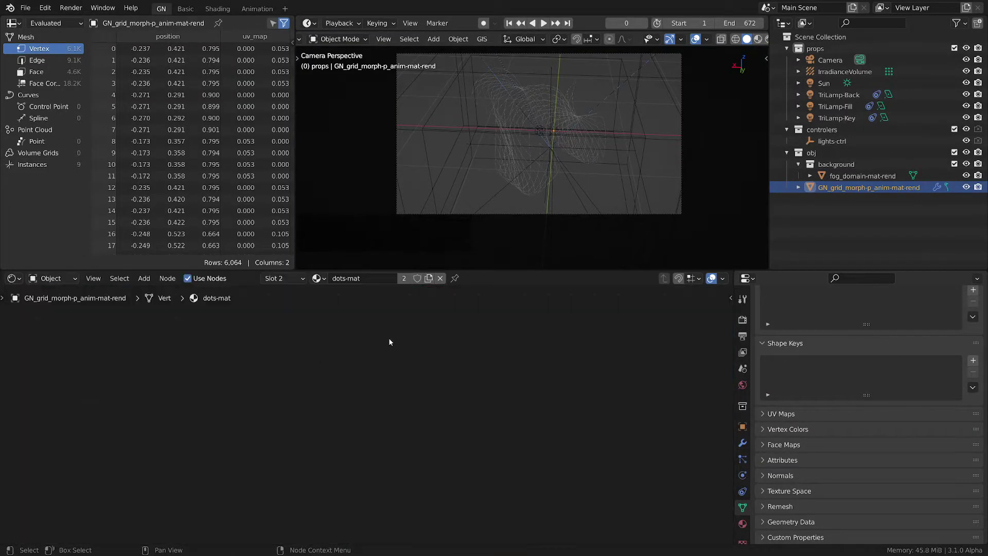
{"action": "left_click", "coordinate": [60, 279]}
{"action": "left_click", "coordinate": [66, 306]}
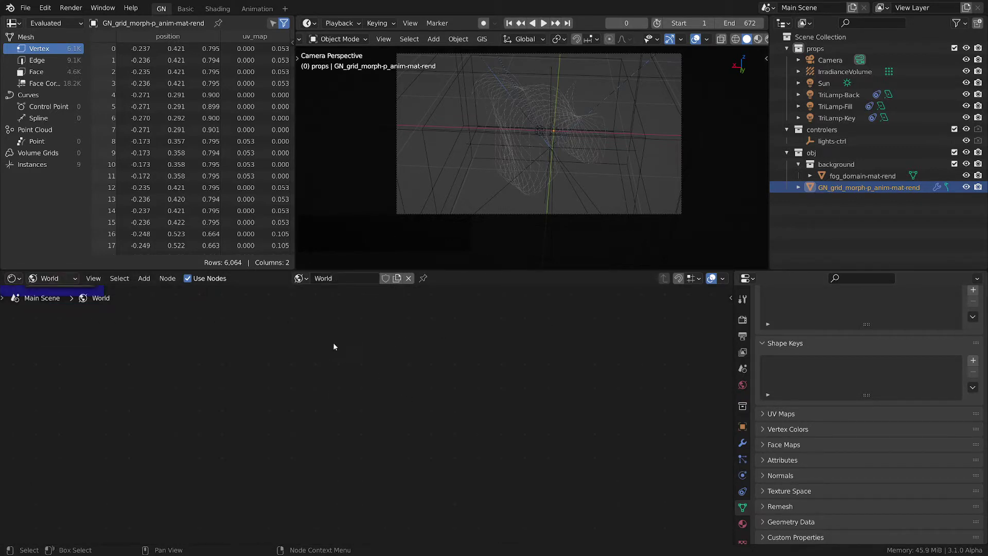
{"action": "key", "text": "Home"}
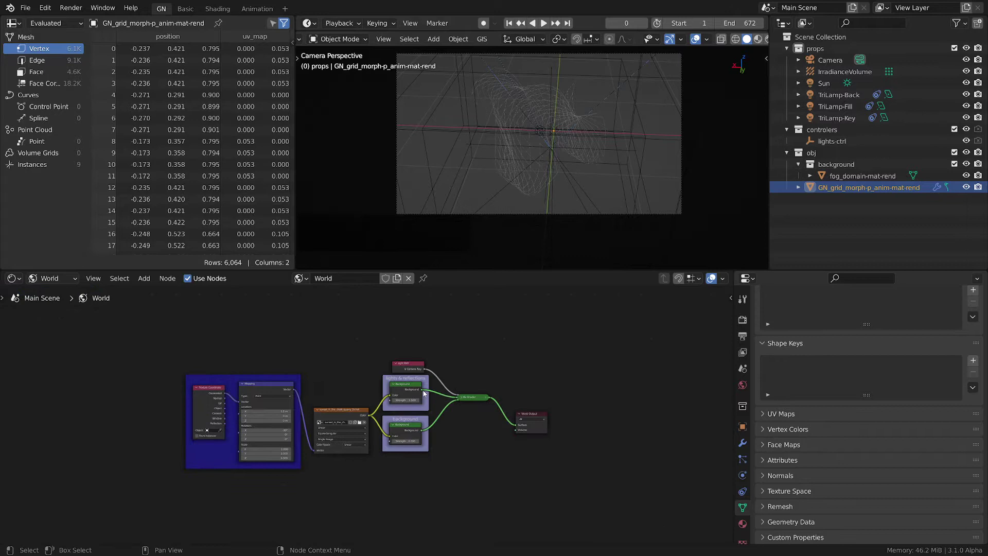
Step: Move the sunset_in_the_chalk_quarry_1k.hdr environment texture node up and closer to the Mapping node
{"action": "scroll", "coordinate": [192, 486], "scroll_direction": "up", "scroll_amount": 3}
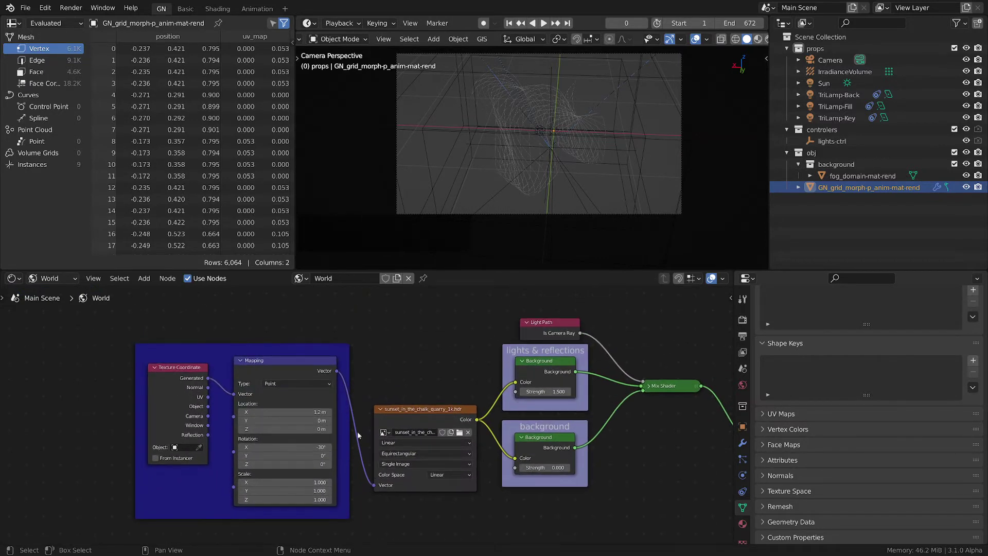
{"action": "scroll", "coordinate": [332, 389], "scroll_direction": "up", "scroll_amount": 3}
{"action": "left_click_drag", "start_coordinate": [317, 341], "coordinate": [241, 330]}
{"action": "middle_click_drag", "start_coordinate": [423, 381], "coordinate": [448, 349]}
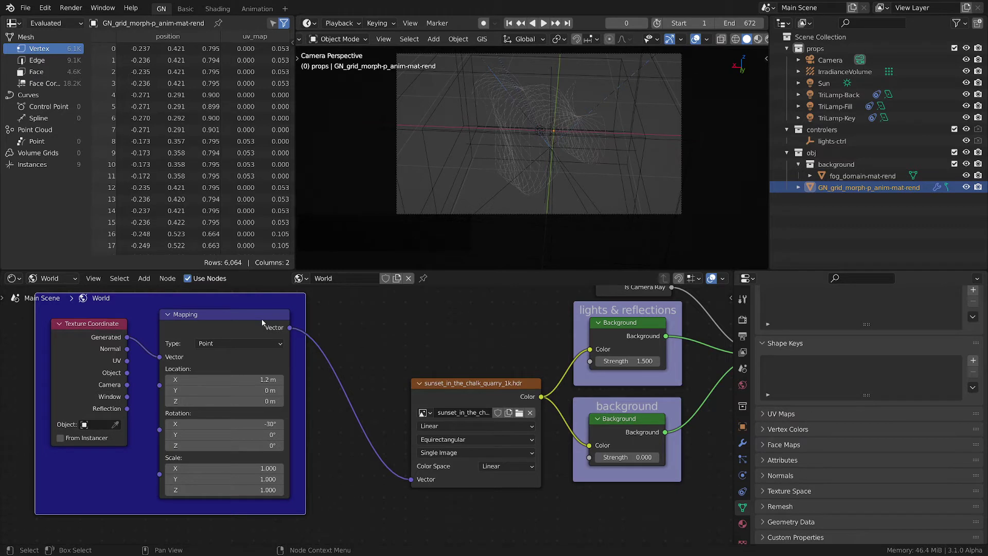
{"action": "left_click_drag", "start_coordinate": [534, 392], "coordinate": [493, 335]}
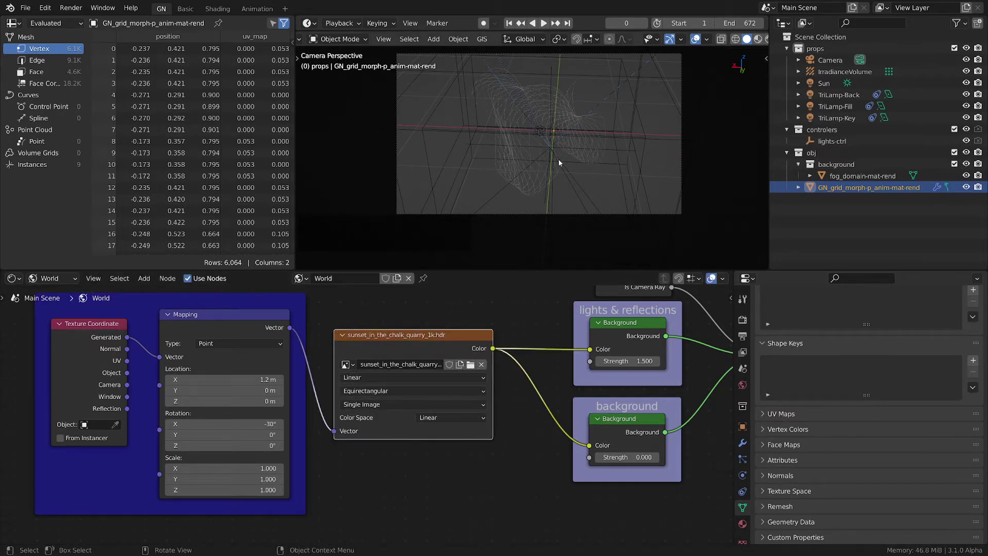
Step: Switch the 3D viewport to rendered shading, seen through the scene camera
{"action": "key", "text": "z"}
{"action": "left_click", "coordinate": [561, 96]}
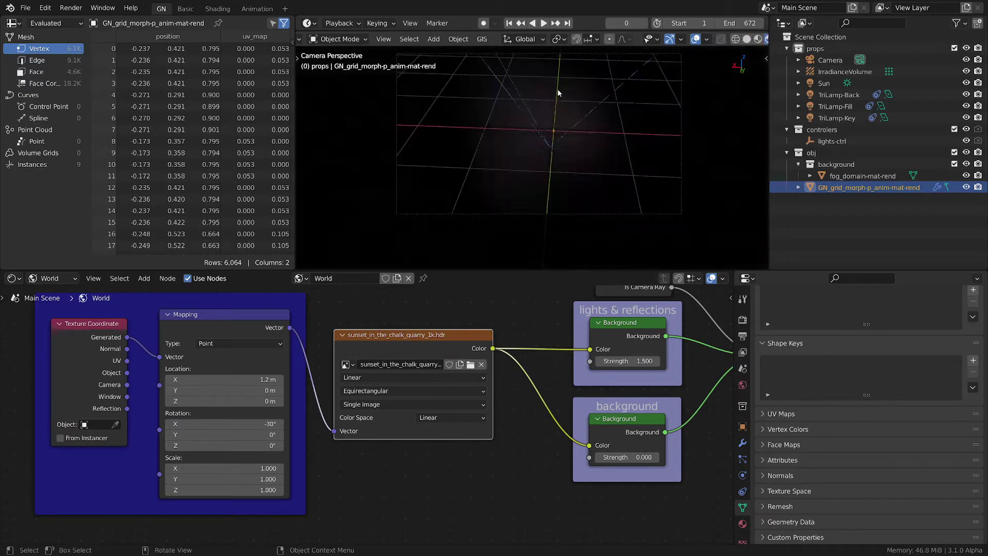
{"action": "mouse_move", "coordinate": [573, 122]}
{"action": "middle_mouse_down"}
{"action": "mouse_move", "coordinate": [651, 86]}
{"action": "mouse_move", "coordinate": [615, 113]}
{"action": "middle_mouse_up"}
{"action": "key", "text": "KP_0"}
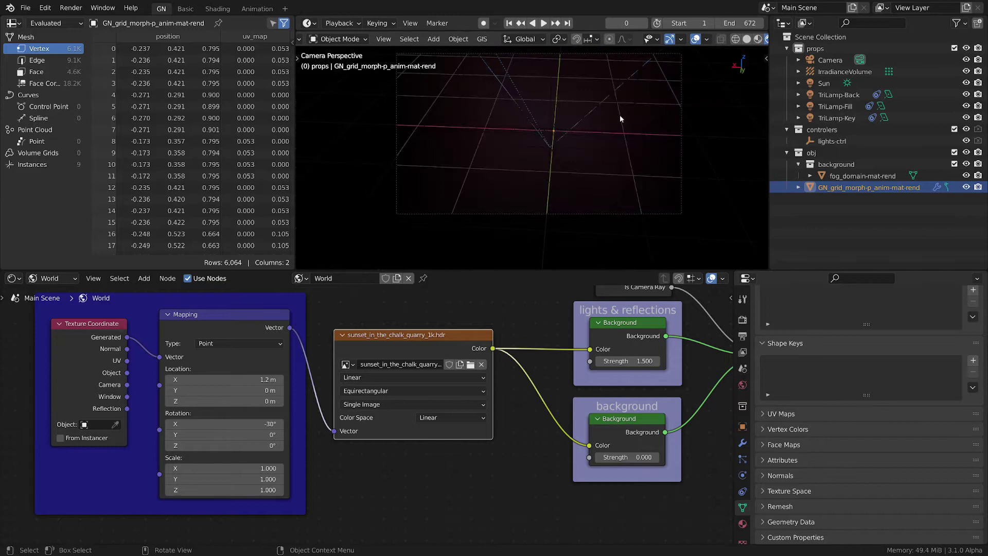
{"action": "key", "text": "z"}
{"action": "left_click", "coordinate": [594, 88]}
Step: Disconnect the Light Path node's Is Camera Ray output from the Mix Shader
{"action": "middle_click_drag", "start_coordinate": [557, 364], "coordinate": [410, 447]}
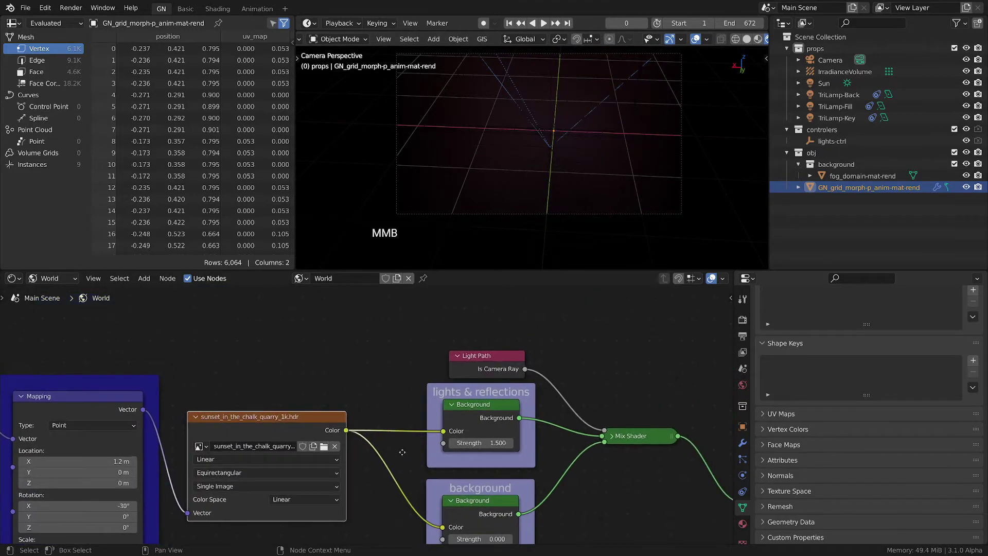
{"action": "scroll", "coordinate": [438, 420], "scroll_direction": "down", "scroll_amount": 2}
{"action": "scroll", "coordinate": [582, 394], "scroll_direction": "down", "scroll_amount": 1}
{"action": "middle_click_drag", "start_coordinate": [589, 395], "coordinate": [575, 359]}
{"action": "right_click_drag", "start_coordinate": [552, 350], "coordinate": [520, 370], "text": "ctrl"}
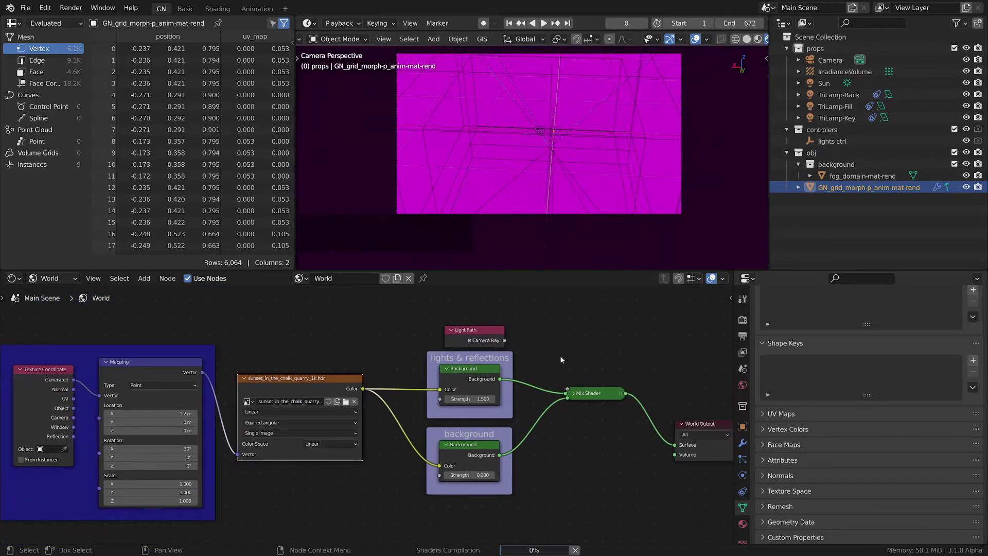
Step: Expand the collapsed Mix Shader node and set its factor to 0
{"action": "left_click", "coordinate": [579, 395]}
{"action": "key", "text": "h"}
{"action": "left_click_drag", "start_coordinate": [590, 419], "coordinate": [566, 418]}
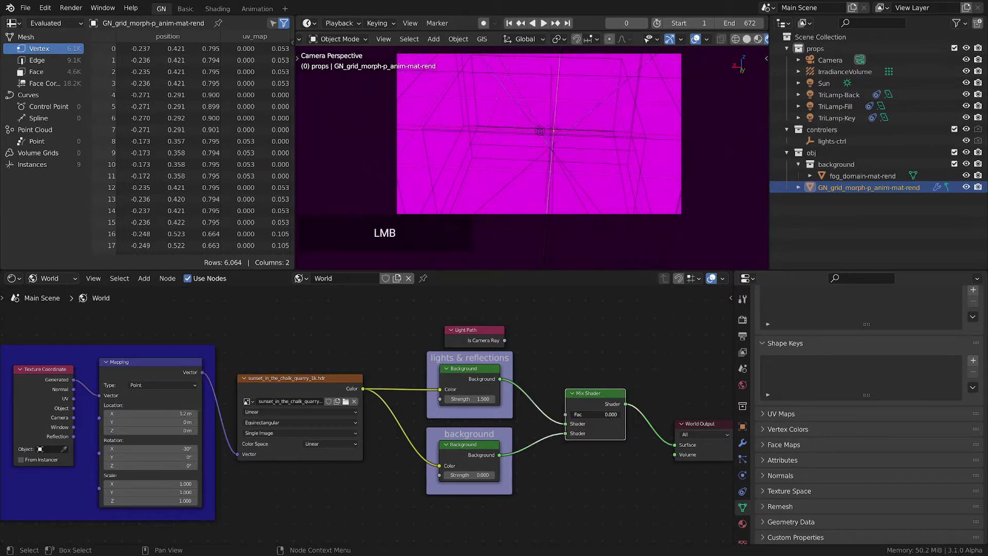
{"action": "middle_click_drag", "start_coordinate": [557, 376], "coordinate": [621, 346]}
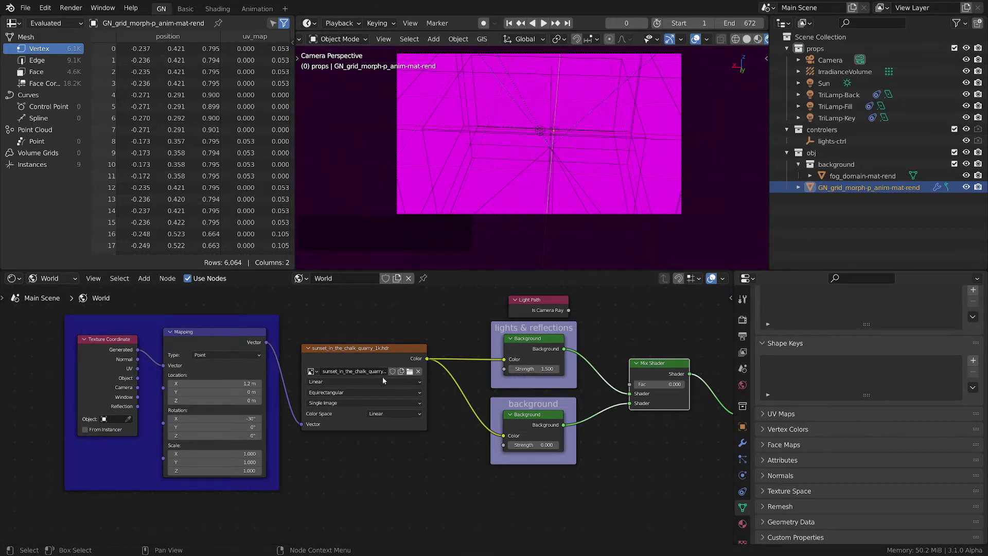
Step: Shift the environment texture node slightly and widen it to fit the full HDR file name
{"action": "scroll", "coordinate": [383, 379], "scroll_direction": "up", "scroll_amount": 1}
{"action": "scroll", "coordinate": [430, 356], "scroll_direction": "up", "scroll_amount": 1}
{"action": "left_click_drag", "start_coordinate": [382, 343], "coordinate": [390, 344]}
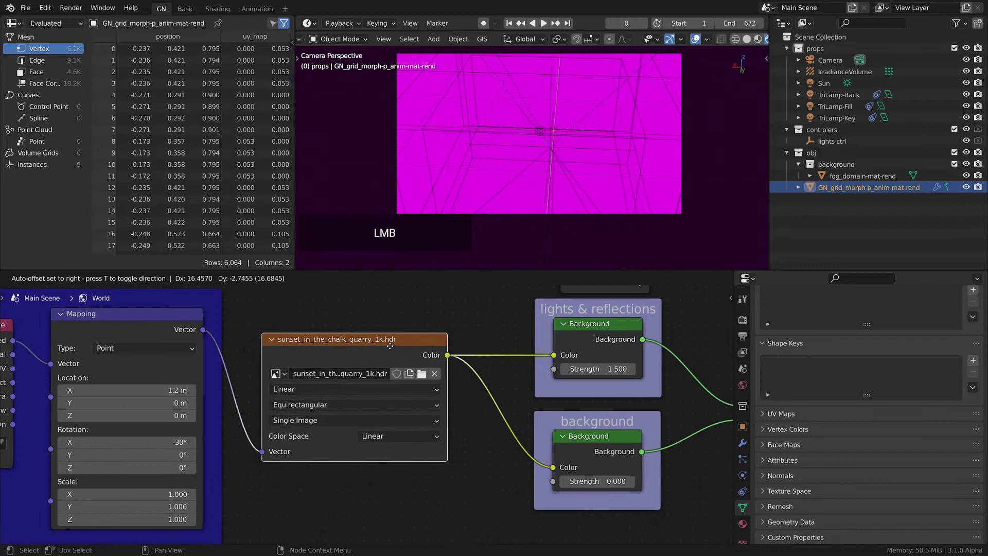
{"action": "scroll", "coordinate": [420, 396], "scroll_direction": "up", "scroll_amount": 1}
{"action": "scroll", "coordinate": [419, 394], "scroll_direction": "up", "scroll_amount": 1}
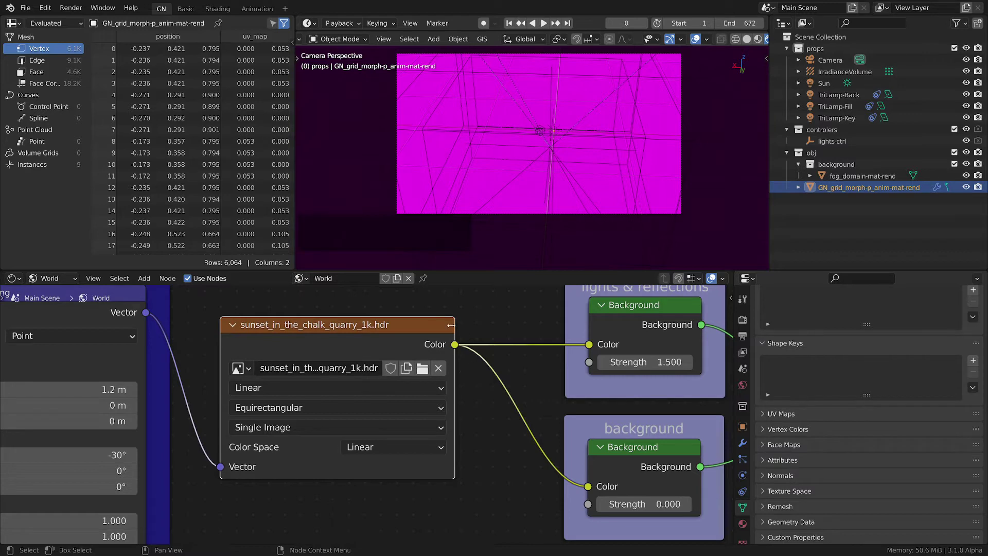
{"action": "left_click_drag", "start_coordinate": [451, 325], "coordinate": [493, 325]}
{"action": "middle_click_drag", "start_coordinate": [509, 362], "coordinate": [450, 369]}
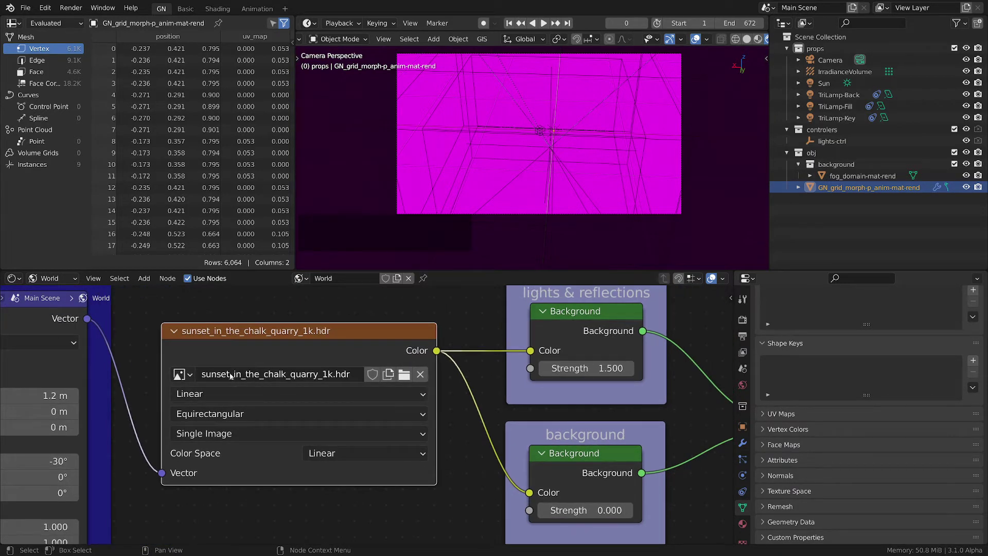
Step: Connect the Light Path's Is Camera Ray output to the Mix Shader's factor and nudge the Light Path node upward
{"action": "scroll", "coordinate": [288, 369], "scroll_direction": "down", "scroll_amount": 4}
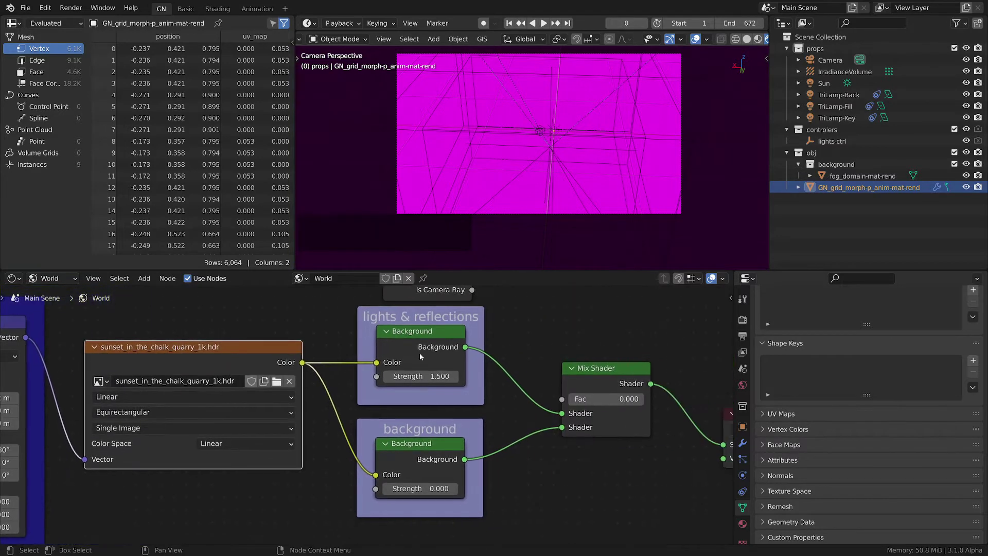
{"action": "middle_click_drag", "start_coordinate": [489, 330], "coordinate": [491, 373]}
{"action": "left_click_drag", "start_coordinate": [469, 319], "coordinate": [559, 428]}
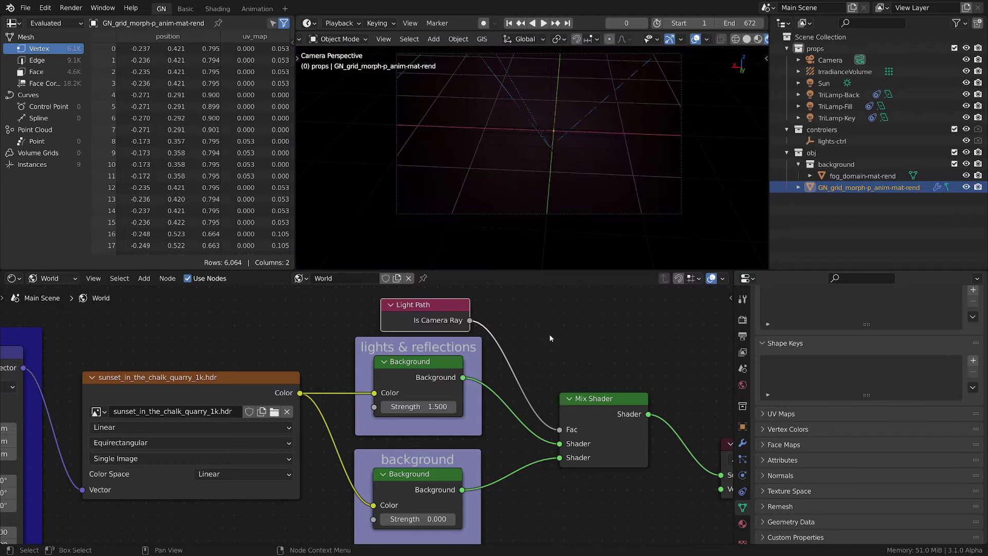
{"action": "left_click_drag", "start_coordinate": [421, 309], "coordinate": [424, 302]}
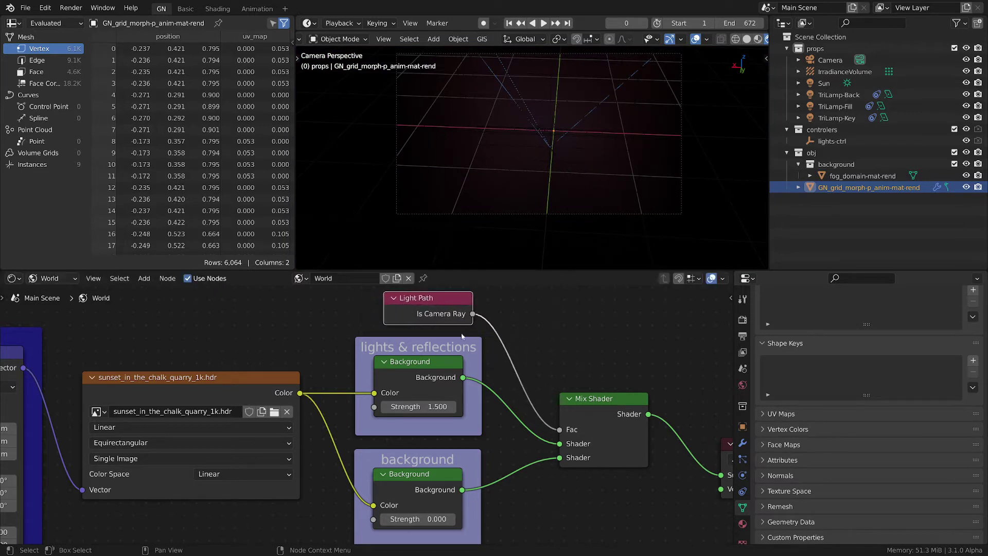
Step: Raise the strength of the Background node in the lights & reflections frame to 12.1
{"action": "left_click", "coordinate": [438, 354]}
{"action": "middle_click_drag", "start_coordinate": [434, 410], "coordinate": [471, 406]}
{"action": "left_click_drag", "start_coordinate": [470, 407], "coordinate": [502, 407]}
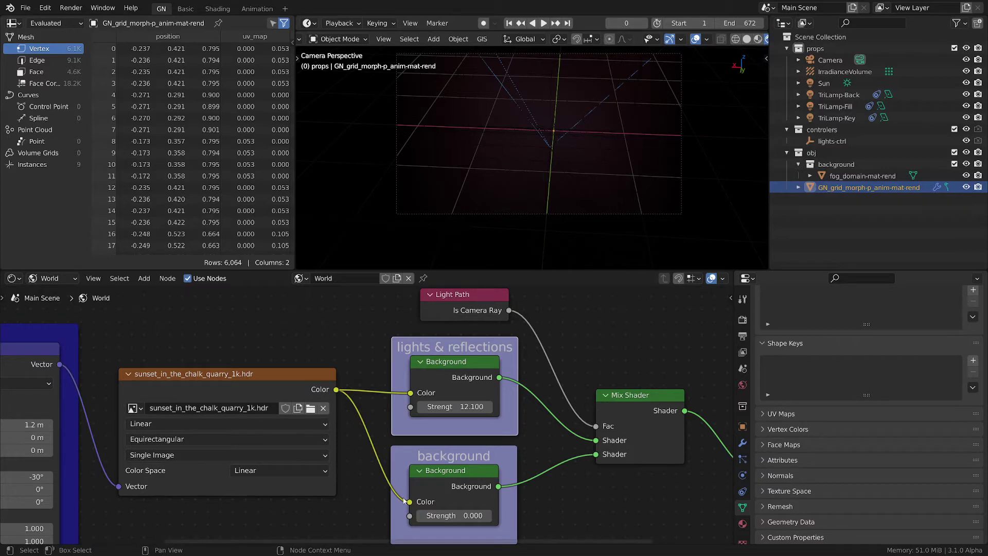
Step: Unlink the Mix Shader's factor input and load night_bridge_1k.hdr from the HDRI Night folder into the environment texture
{"action": "left_click_drag", "start_coordinate": [596, 426], "coordinate": [596, 336]}
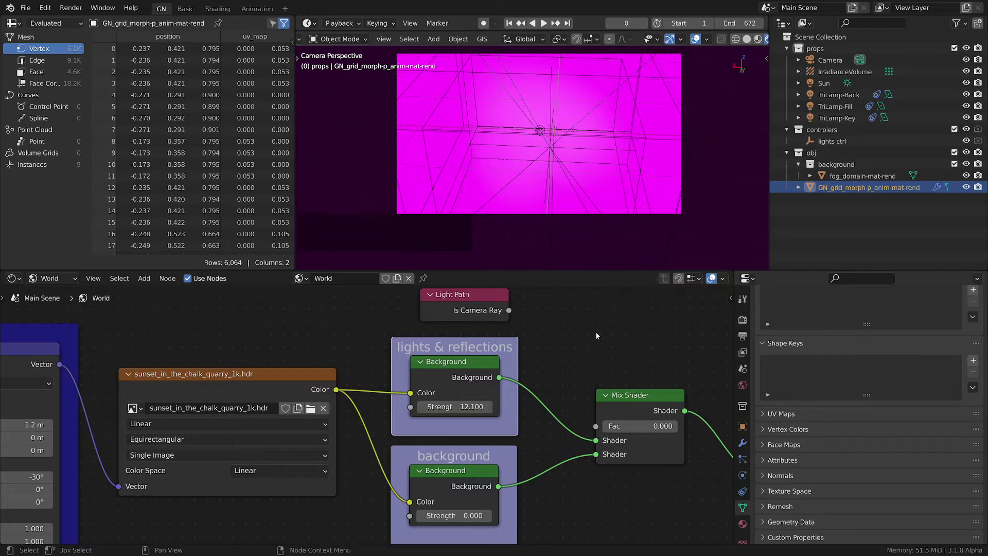
{"action": "left_click", "coordinate": [311, 407]}
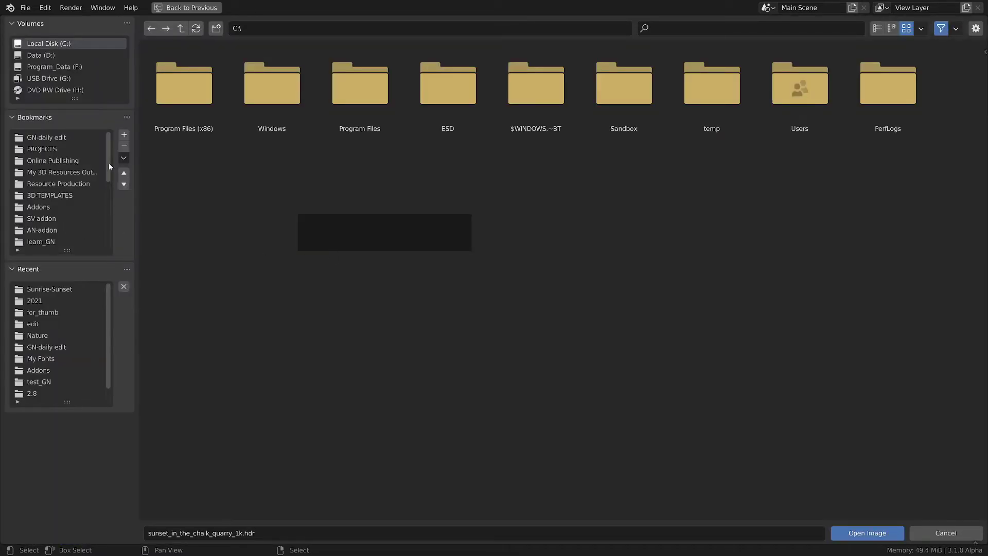
{"action": "left_click_drag", "start_coordinate": [108, 163], "coordinate": [105, 218]}
{"action": "left_click", "coordinate": [50, 208]}
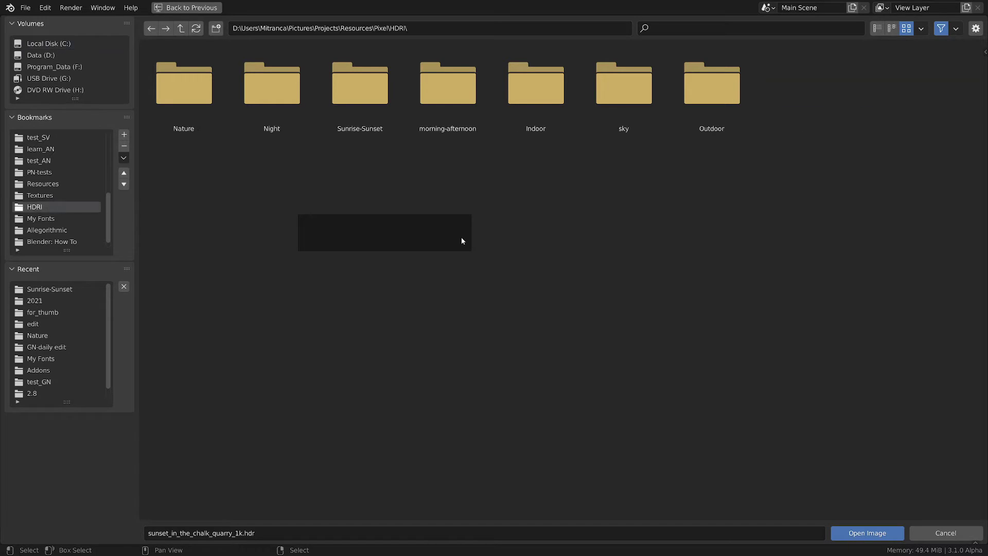
{"action": "left_click", "coordinate": [268, 87]}
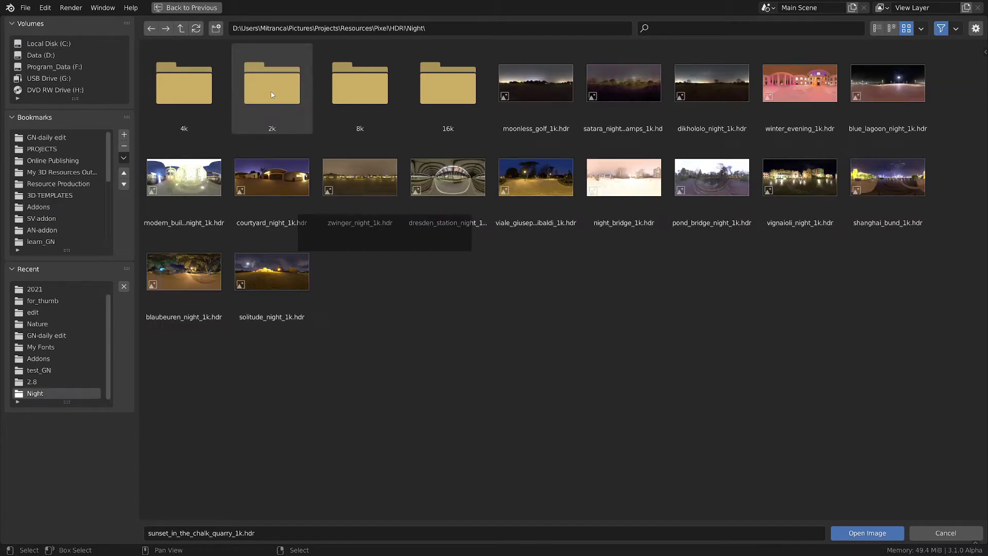
{"action": "left_click", "coordinate": [660, 219]}
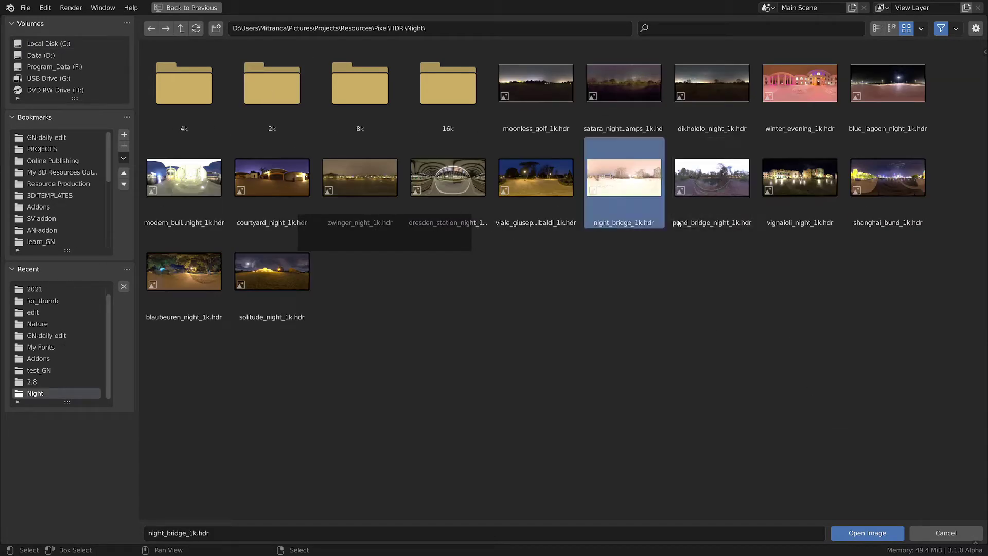
{"action": "left_click", "coordinate": [875, 532]}
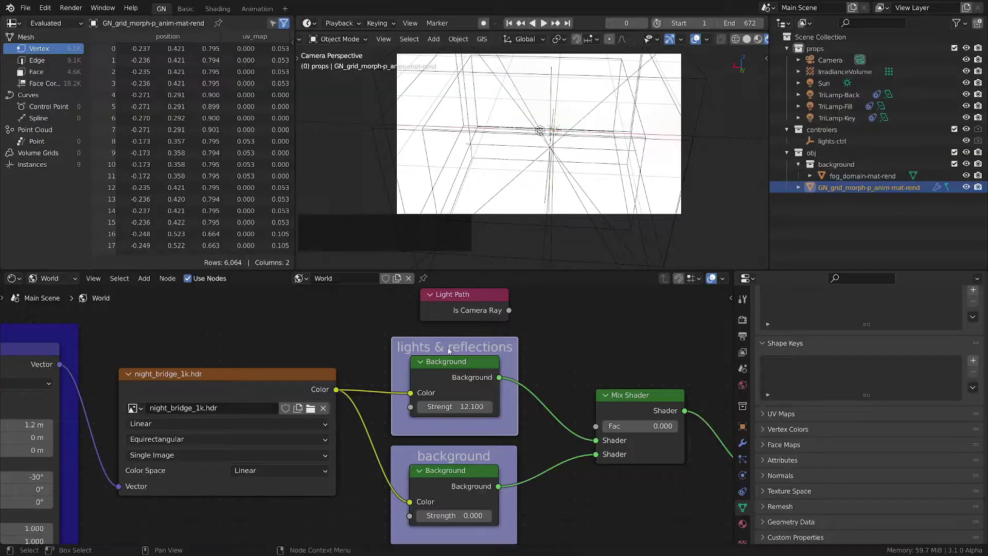
Step: Reconnect Is Camera Ray to the Mix Shader's factor and inspect the lighting on the web mesh up close
{"action": "middle_click_drag", "start_coordinate": [570, 182], "coordinate": [612, 113]}
{"action": "left_click_drag", "start_coordinate": [515, 312], "coordinate": [605, 421]}
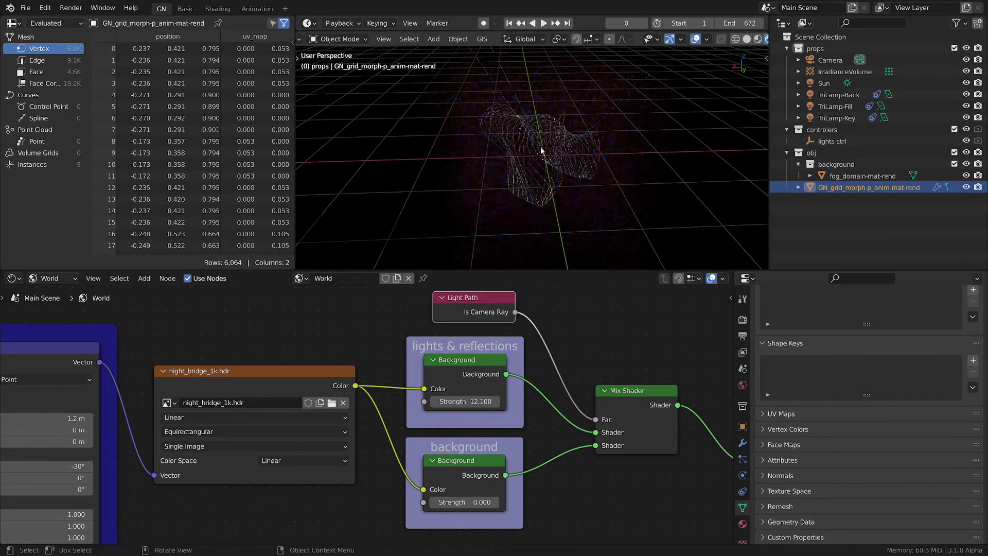
{"action": "scroll", "coordinate": [546, 140], "scroll_direction": "up", "scroll_amount": 5}
{"action": "middle_click_drag", "start_coordinate": [546, 140], "coordinate": [588, 208]}
{"action": "scroll", "coordinate": [576, 415], "scroll_direction": "down", "scroll_amount": 2}
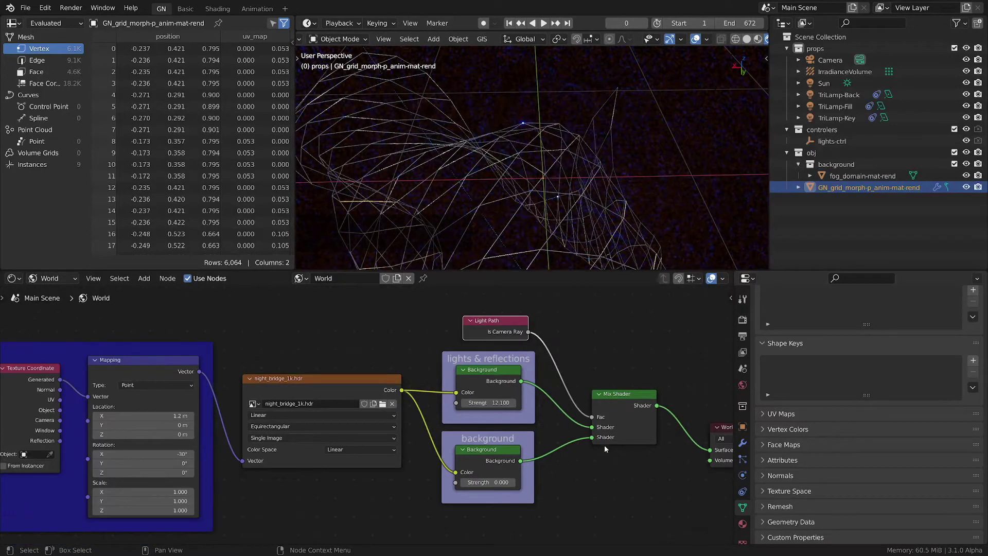
{"action": "scroll", "coordinate": [606, 449], "scroll_direction": "down", "scroll_amount": 3}
{"action": "middle_click_drag", "start_coordinate": [606, 456], "coordinate": [616, 463]}
Step: Switch the shader editor to the grid object's dots-mat material and inspect its Emission nodes and the dots on the web
{"action": "left_click", "coordinate": [71, 280]}
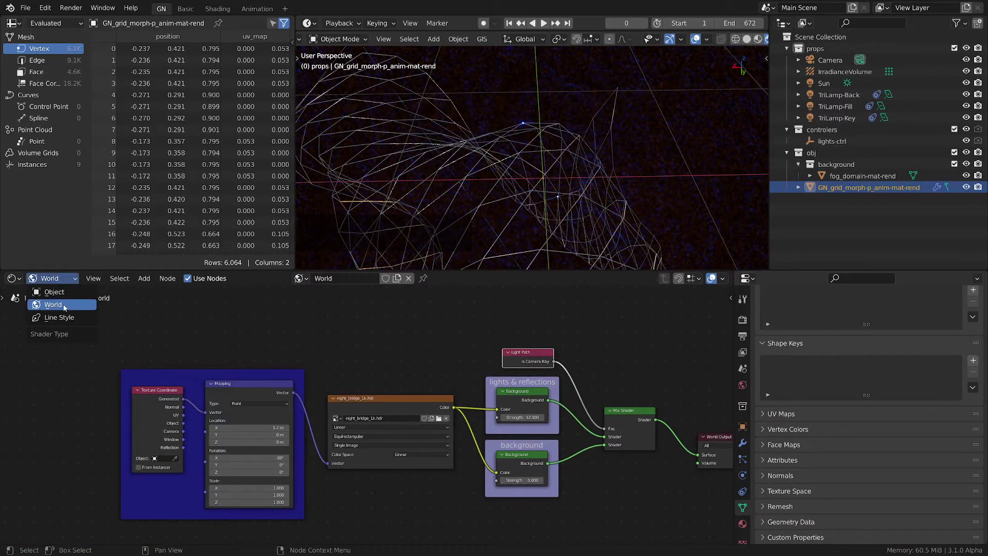
{"action": "left_click", "coordinate": [55, 292]}
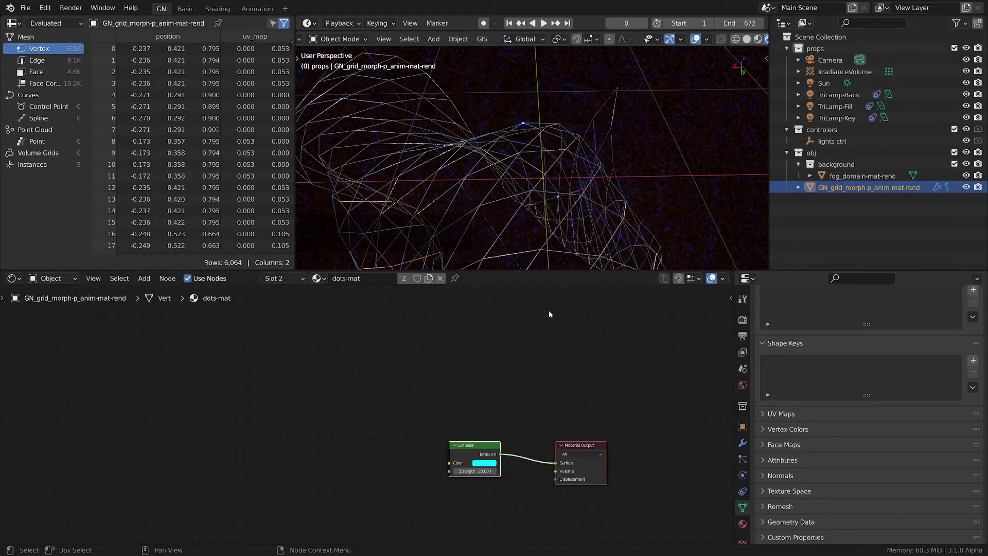
{"action": "left_click", "coordinate": [811, 187]}
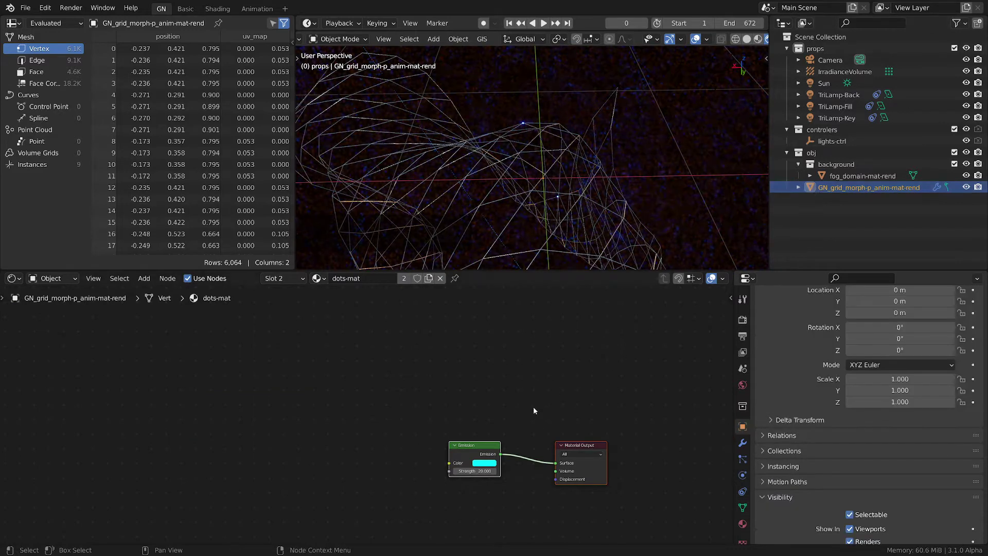
{"action": "middle_click_drag", "start_coordinate": [510, 406], "coordinate": [499, 368]}
{"action": "scroll", "coordinate": [486, 369], "scroll_direction": "up", "scroll_amount": 2}
{"action": "middle_click_drag", "start_coordinate": [558, 231], "coordinate": [575, 143]}
{"action": "scroll", "coordinate": [560, 214], "scroll_direction": "up", "scroll_amount": 5}
{"action": "scroll", "coordinate": [562, 216], "scroll_direction": "down", "scroll_amount": 7}
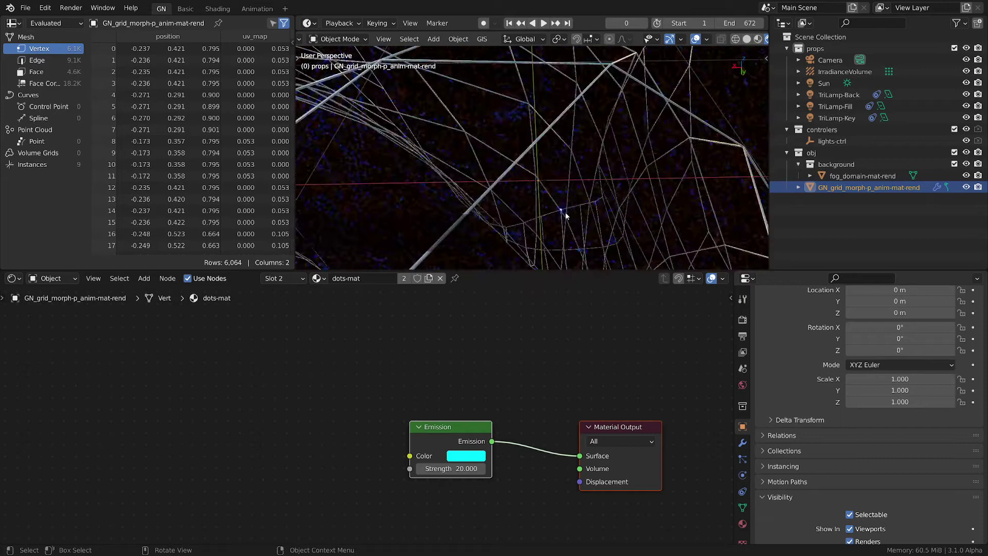
Step: Examine the Emission node's colour values in dots-mat alongside the glowing dots on the web
{"action": "scroll", "coordinate": [559, 214], "scroll_direction": "up", "scroll_amount": 3}
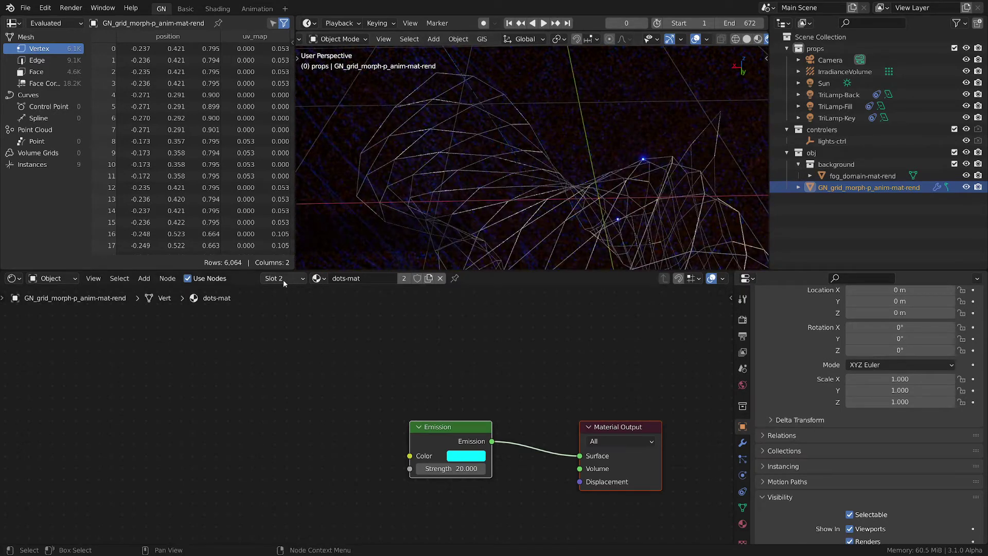
{"action": "left_click", "coordinate": [465, 460]}
{"action": "left_click", "coordinate": [468, 455]}
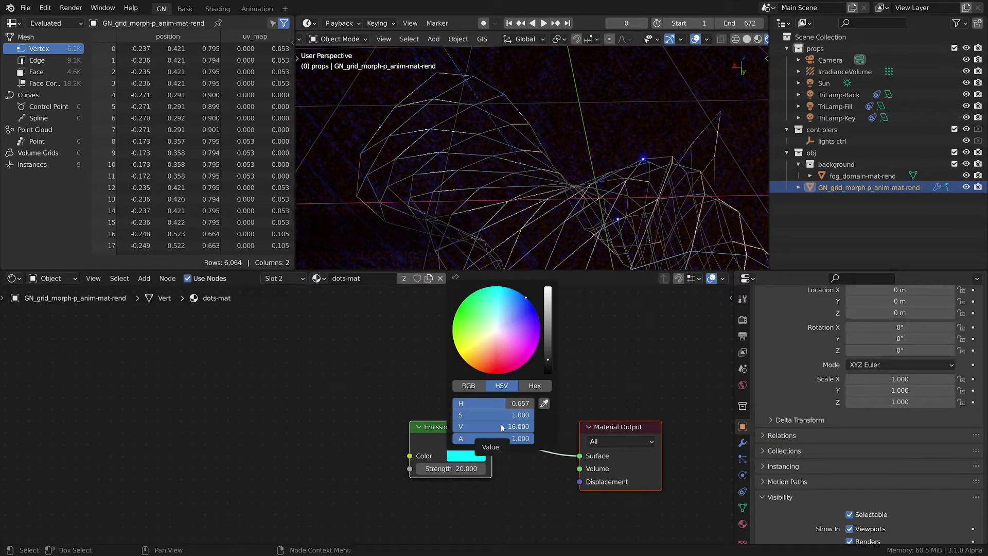
{"action": "left_click", "coordinate": [351, 383]}
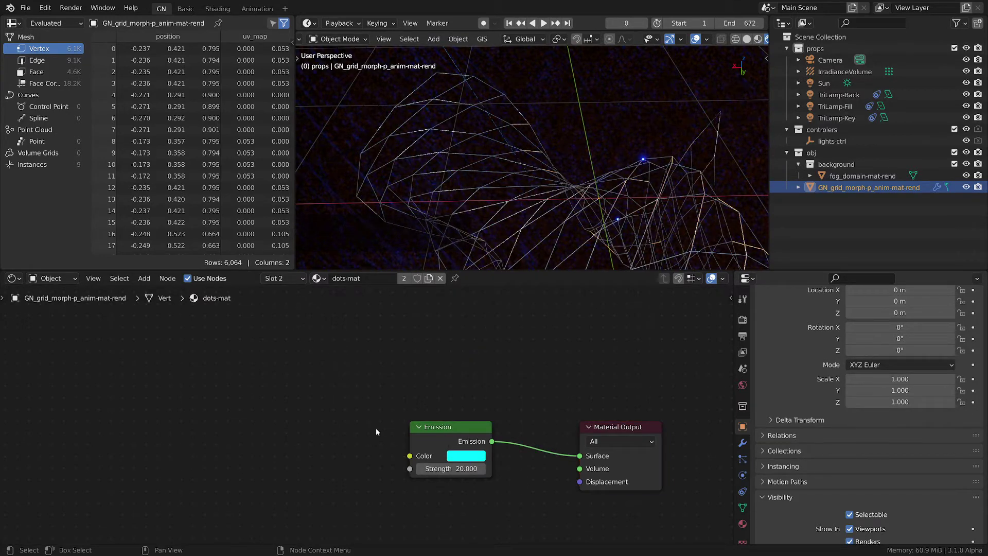
{"action": "scroll", "coordinate": [375, 431], "scroll_direction": "up", "scroll_amount": 1}
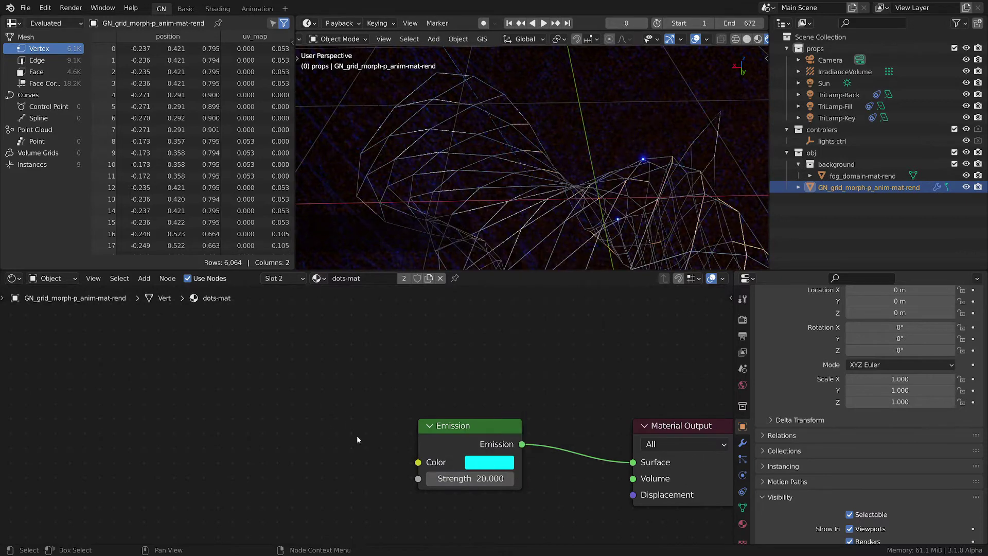
{"action": "scroll", "coordinate": [355, 412], "scroll_direction": "up", "scroll_amount": 1}
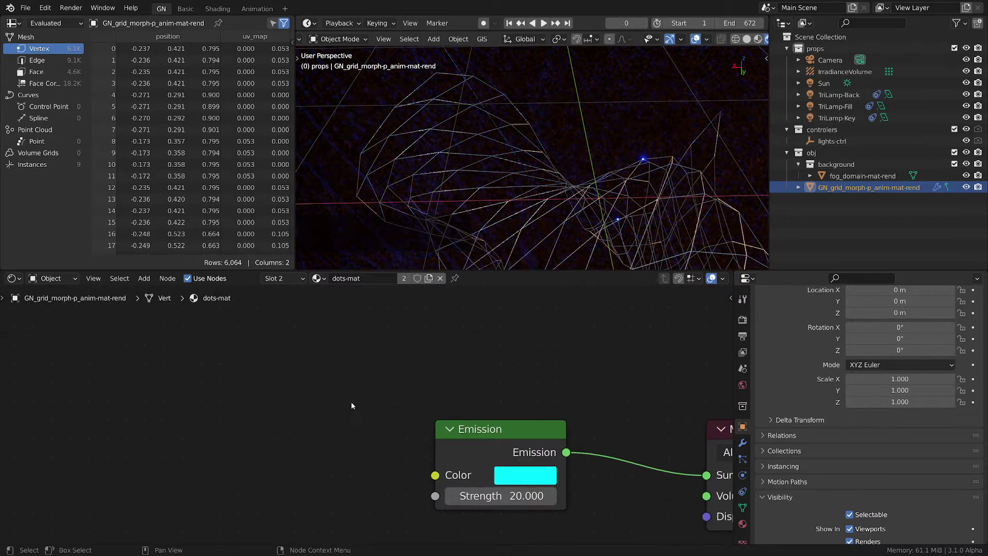
Step: Switch the grid object's material slot to web-mat and examine its Principled BSDF metallic, specular and roughness settings
{"action": "left_click", "coordinate": [289, 280]}
{"action": "left_click", "coordinate": [257, 304]}
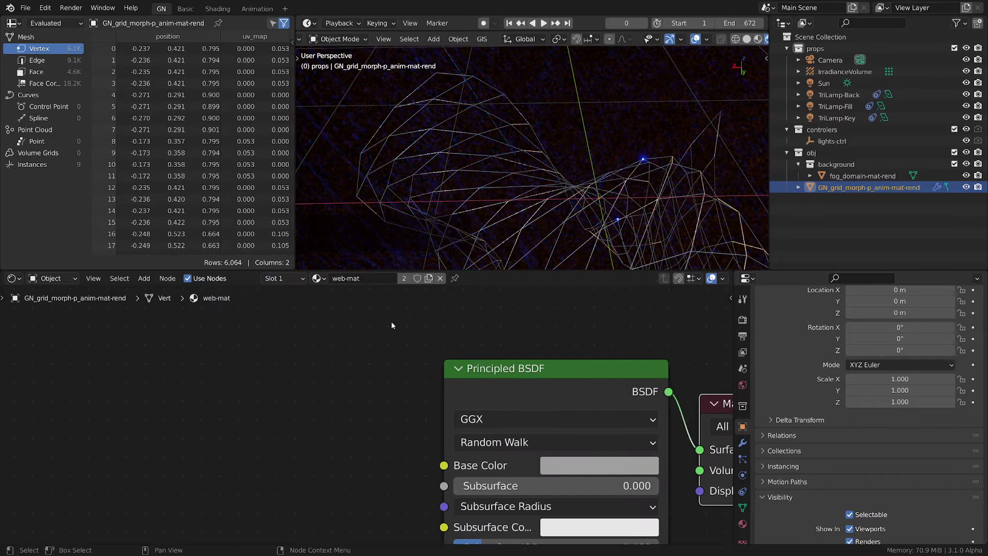
{"action": "scroll", "coordinate": [510, 309], "scroll_direction": "down", "scroll_amount": 1}
{"action": "scroll", "coordinate": [566, 206], "scroll_direction": "down", "scroll_amount": 3}
{"action": "scroll", "coordinate": [631, 196], "scroll_direction": "up", "scroll_amount": 3}
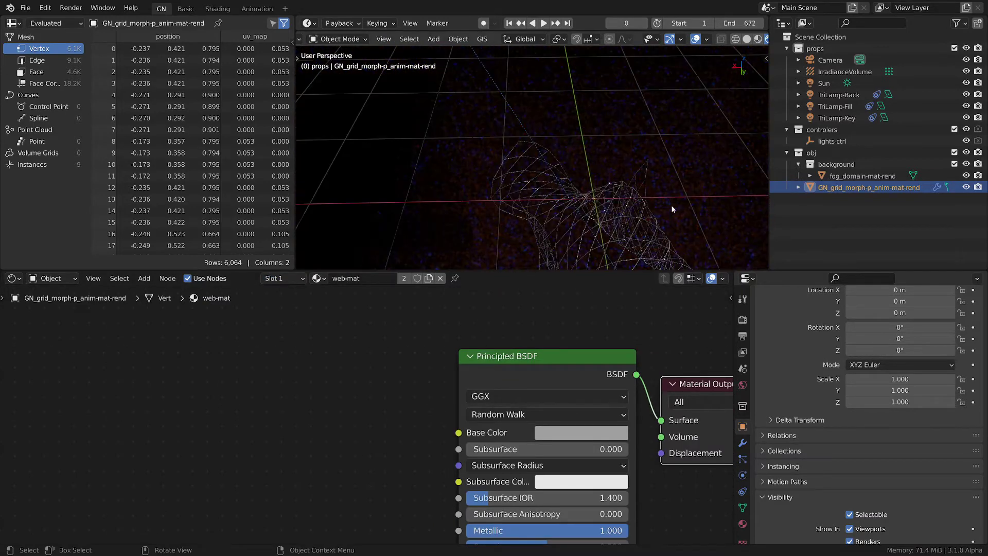
{"action": "middle_click_drag", "start_coordinate": [587, 390], "coordinate": [541, 341]}
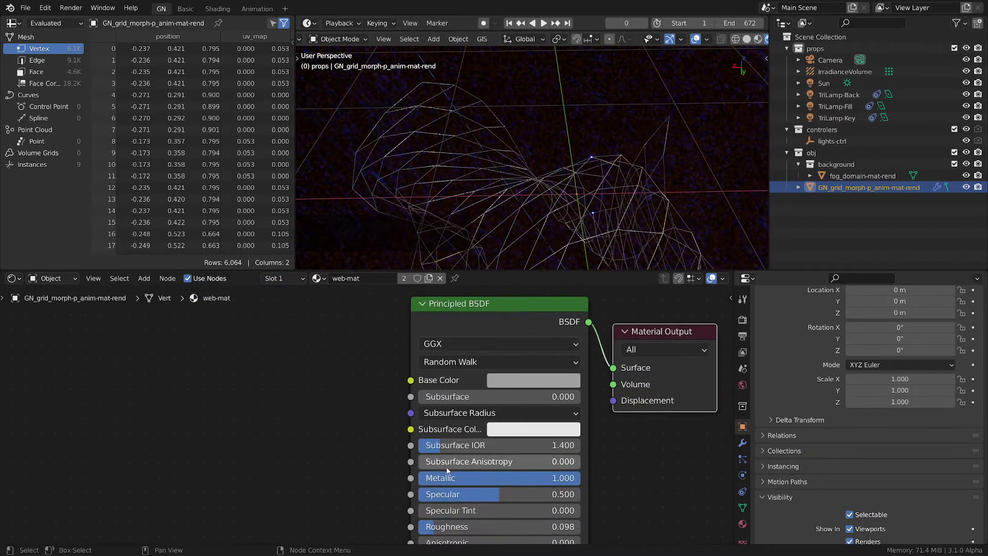
{"action": "middle_click_drag", "start_coordinate": [490, 509], "coordinate": [533, 446]}
{"action": "scroll", "coordinate": [510, 484], "scroll_direction": "down", "scroll_amount": 1}
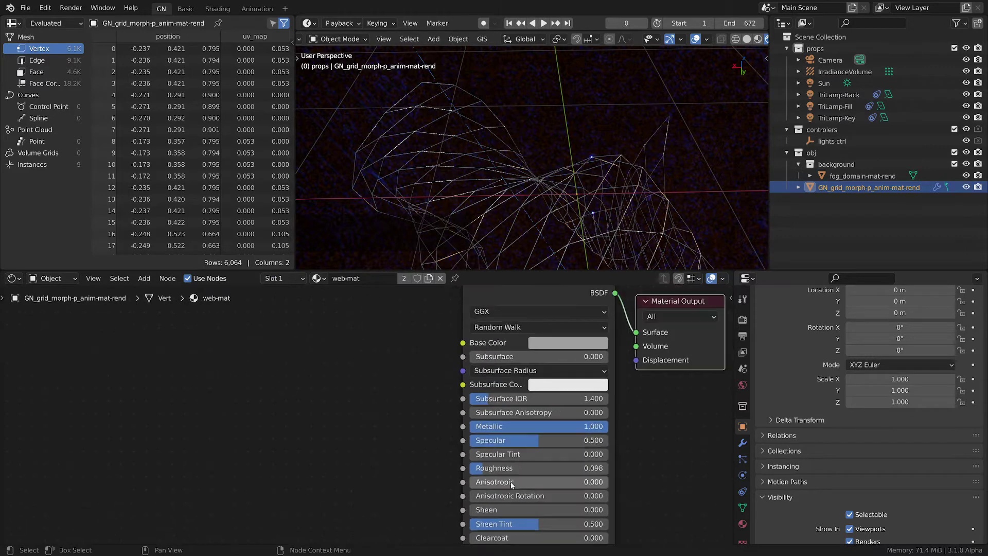
{"action": "middle_click_drag", "start_coordinate": [511, 483], "coordinate": [405, 482]}
Step: Open the scene's render properties and review the Eevee sampling, Bloom and Screen Space Reflections settings
{"action": "left_click", "coordinate": [743, 319]}
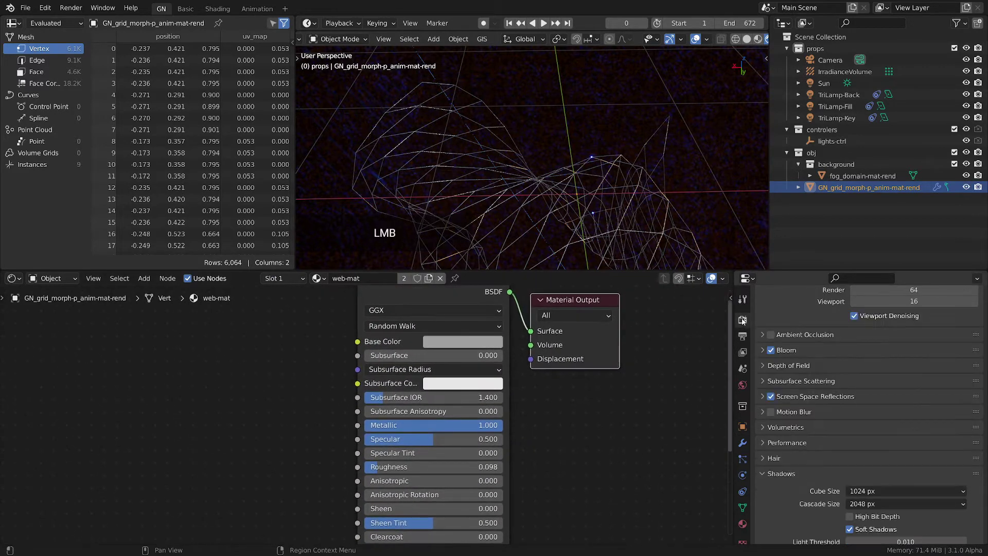
{"action": "scroll", "coordinate": [777, 410], "scroll_direction": "up", "scroll_amount": 1}
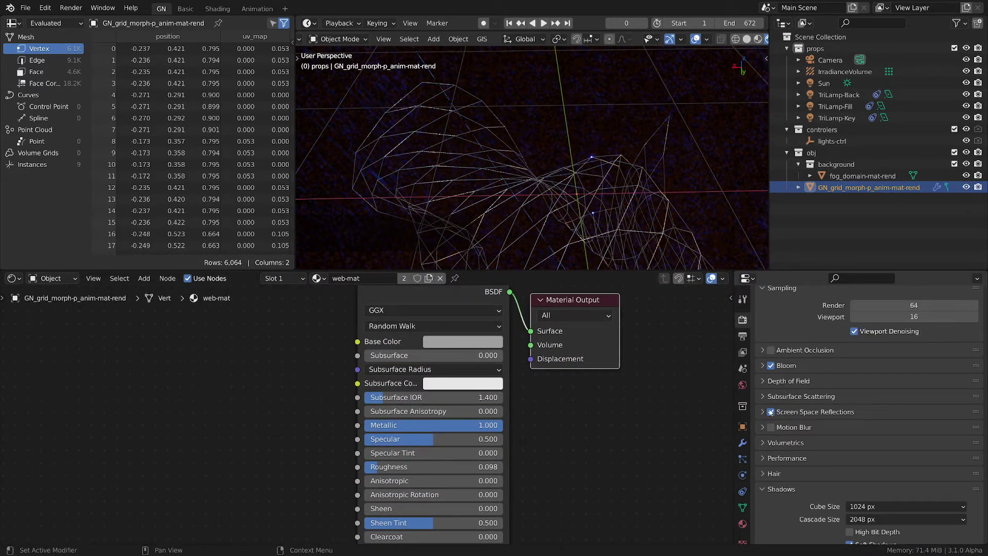
{"action": "scroll", "coordinate": [771, 413], "scroll_direction": "up", "scroll_amount": 2}
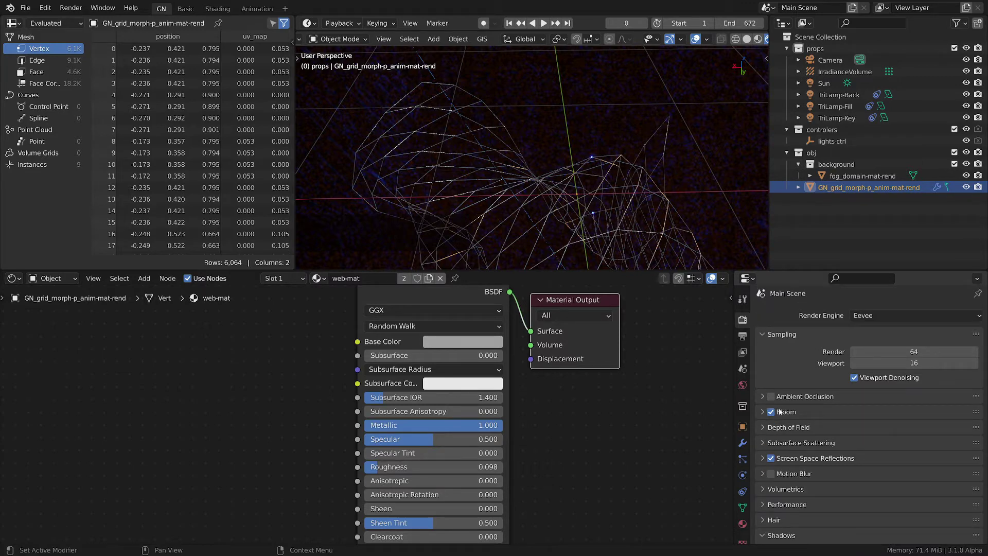
{"action": "scroll", "coordinate": [372, 342], "scroll_direction": "up", "scroll_amount": 1}
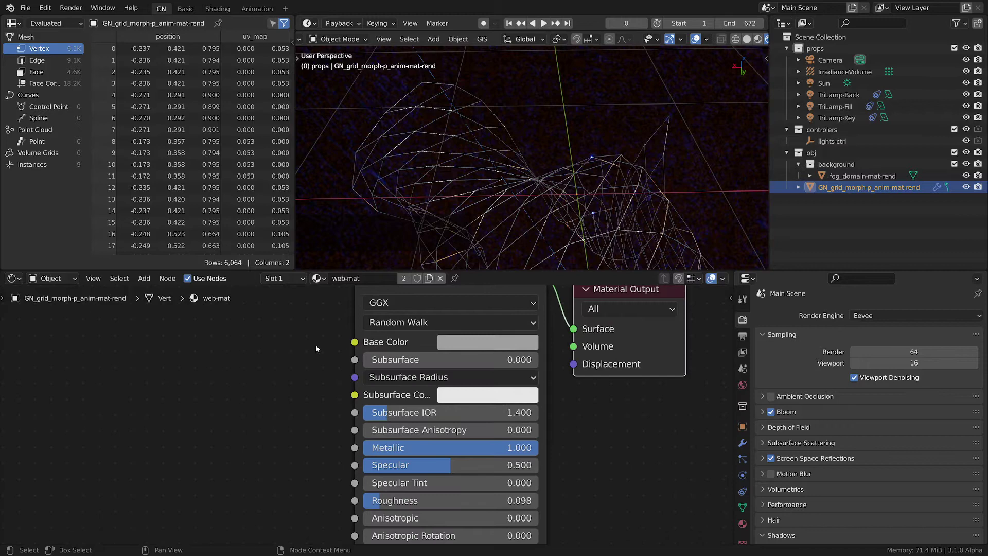
Step: Check the Base Color values of web-mat's Principled BSDF and inspect the web wires from several angles
{"action": "middle_click_drag", "start_coordinate": [316, 348], "coordinate": [319, 384]}
{"action": "left_click", "coordinate": [480, 374]}
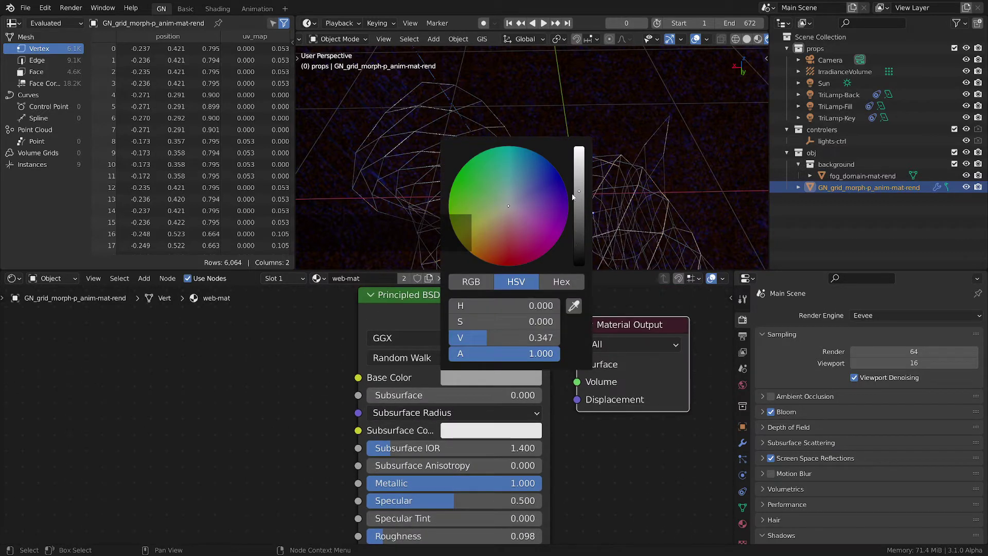
{"action": "scroll", "coordinate": [508, 180], "scroll_direction": "up", "scroll_amount": 3}
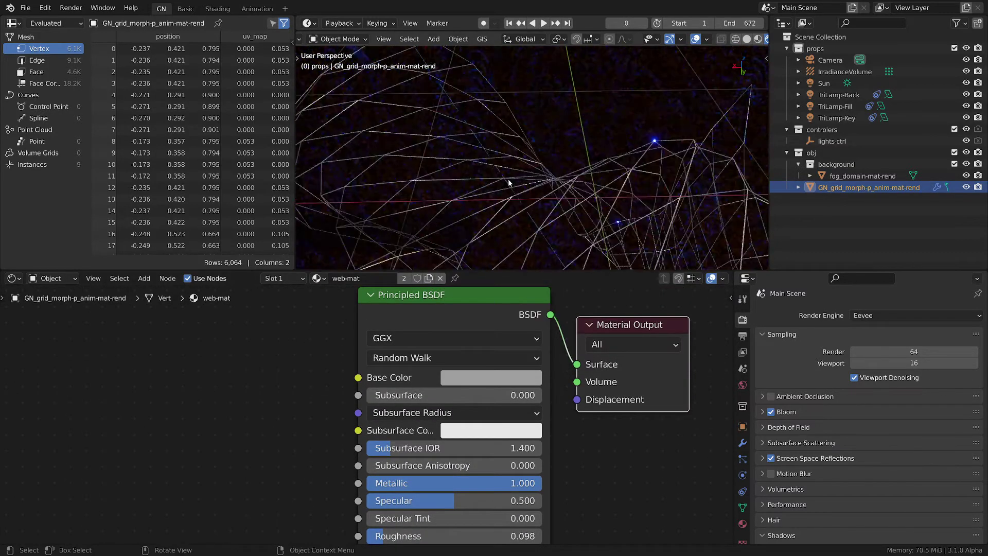
{"action": "scroll", "coordinate": [508, 179], "scroll_direction": "up", "scroll_amount": 6}
{"action": "scroll", "coordinate": [534, 205], "scroll_direction": "down", "scroll_amount": 8}
{"action": "middle_click_drag", "start_coordinate": [535, 203], "coordinate": [542, 169], "text": "shift"}
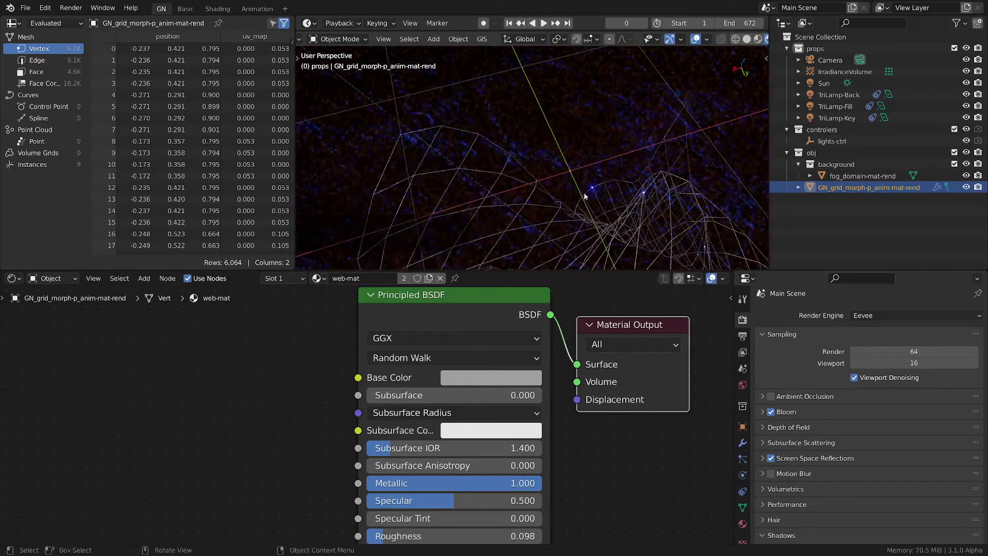
{"action": "middle_click_drag", "start_coordinate": [585, 196], "coordinate": [509, 165], "text": "shift"}
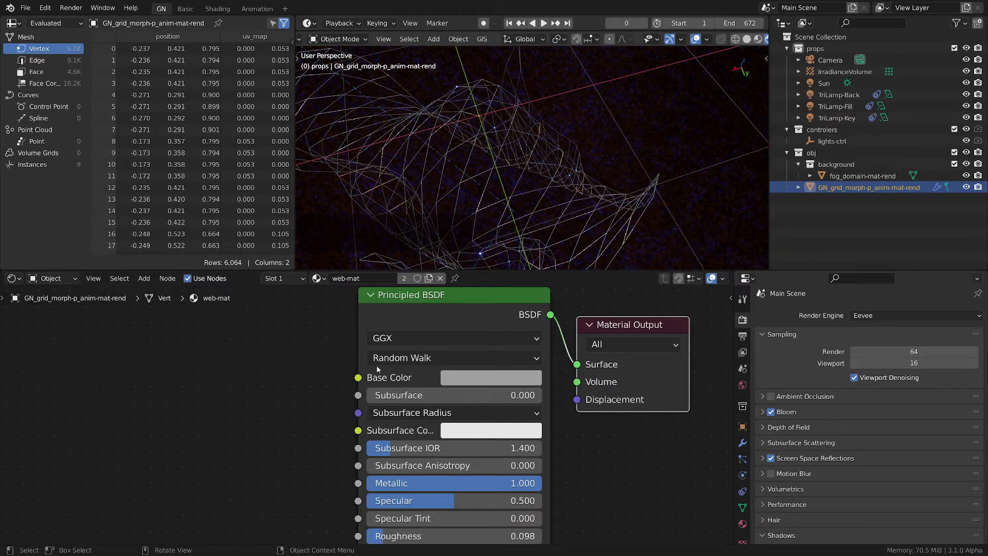
Step: Switch the shader editor to the World nodes and bring the lights & reflections frame into view
{"action": "middle_click_drag", "start_coordinate": [322, 360], "coordinate": [346, 389]}
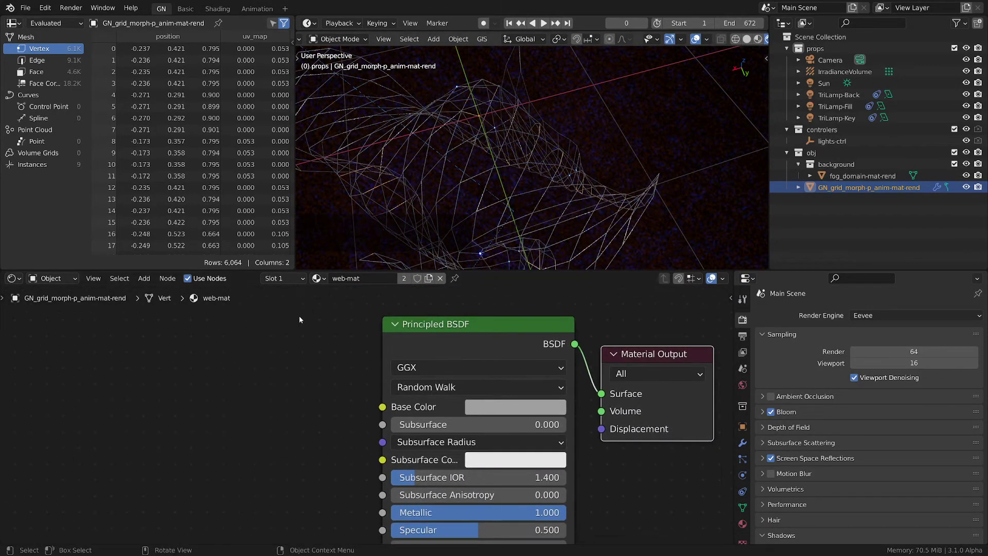
{"action": "left_click", "coordinate": [69, 280]}
{"action": "left_click", "coordinate": [72, 306]}
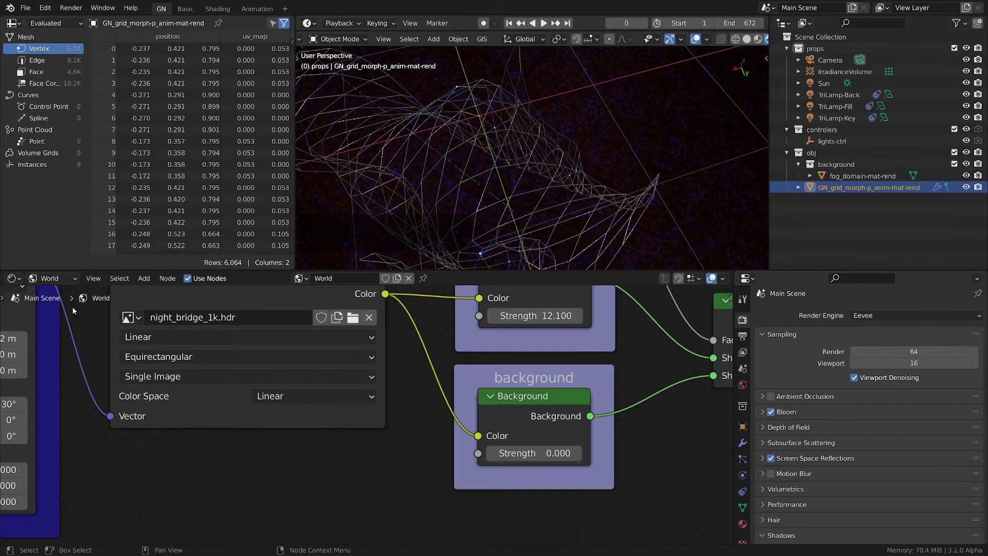
{"action": "middle_click_drag", "start_coordinate": [443, 349], "coordinate": [352, 421]}
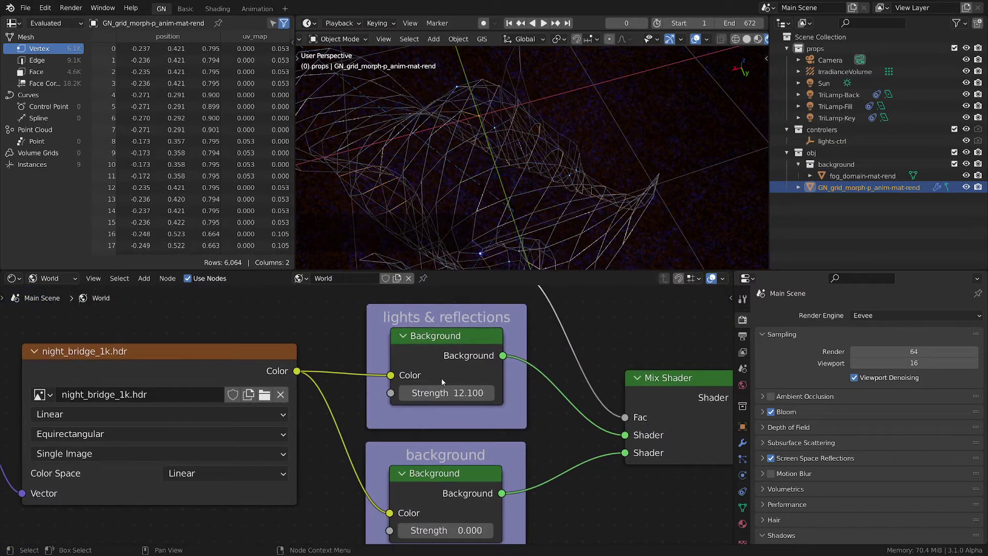
Step: Set the strength of the Background node in the lights & reflections frame to 0
{"action": "left_click", "coordinate": [460, 394]}
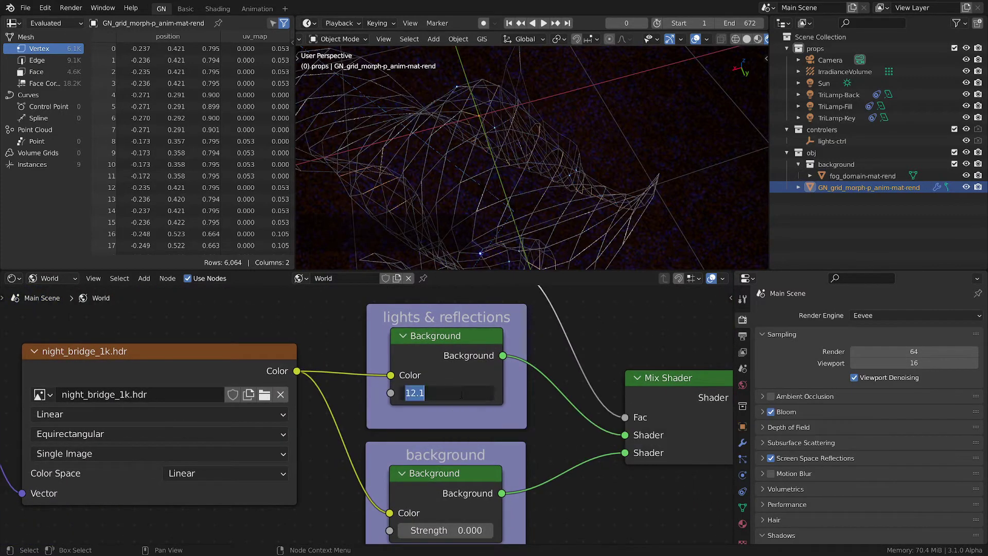
{"action": "type", "text": "0"}
{"action": "key", "text": "Return"}
{"action": "scroll", "coordinate": [695, 85], "scroll_direction": "down", "scroll_amount": 2}
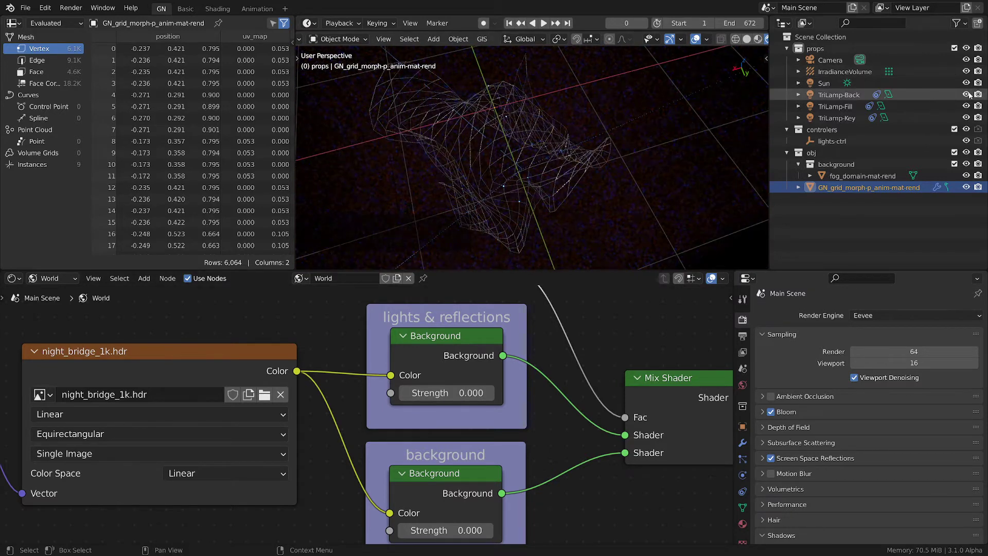
Step: Hide the Sun and the three TriLamp lights in the viewport to compare the lighting, and show them again
{"action": "mouse_move", "coordinate": [968, 94]}
{"action": "left_mouse_down"}
{"action": "mouse_move", "coordinate": [966, 117]}
{"action": "mouse_move", "coordinate": [966, 84]}
{"action": "left_mouse_up"}
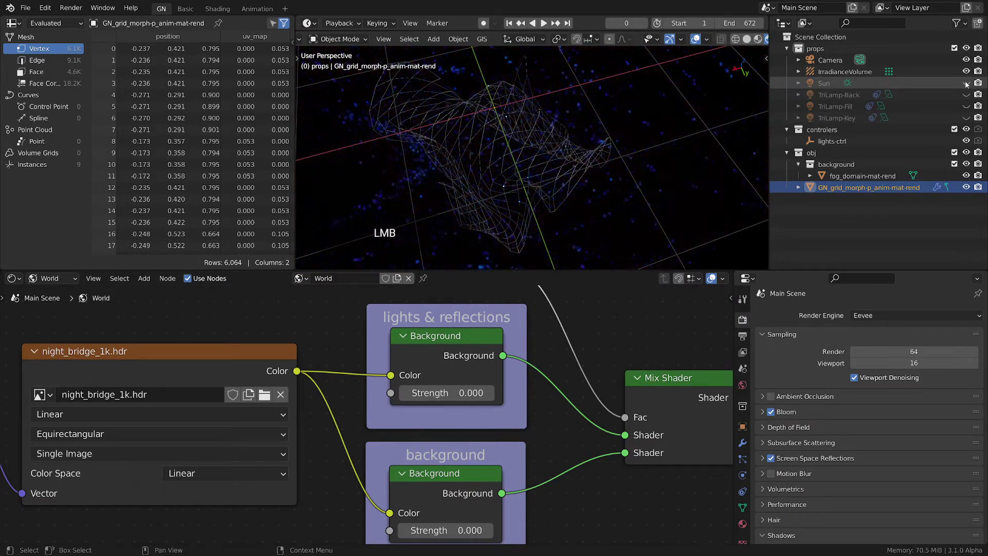
{"action": "scroll", "coordinate": [508, 147], "scroll_direction": "up", "scroll_amount": 5}
{"action": "left_click_drag", "start_coordinate": [967, 83], "coordinate": [967, 118]}
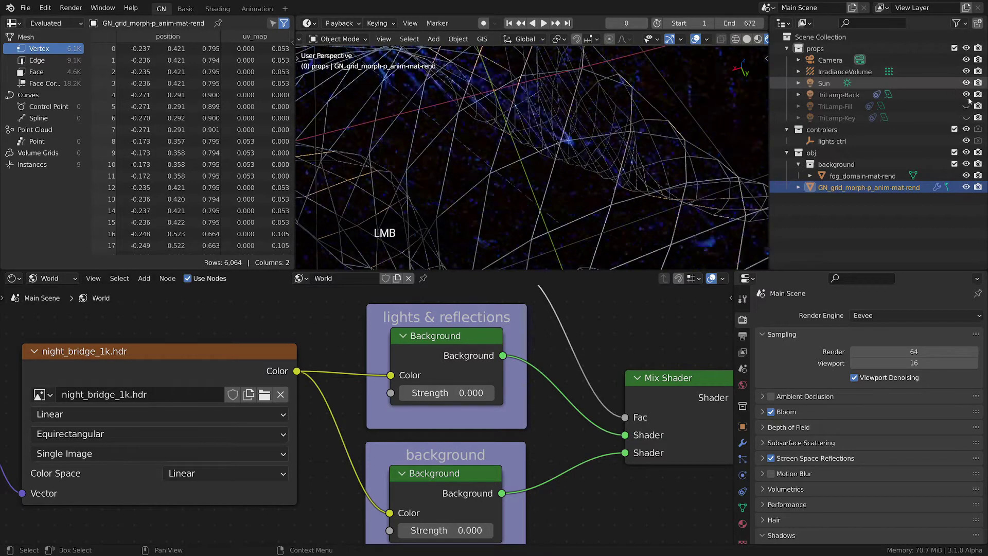
Step: Set the strength of the lights & reflections Background node to 1.5 and inspect the lit web
{"action": "left_click", "coordinate": [453, 392]}
{"action": "type", "text": "1.5"}
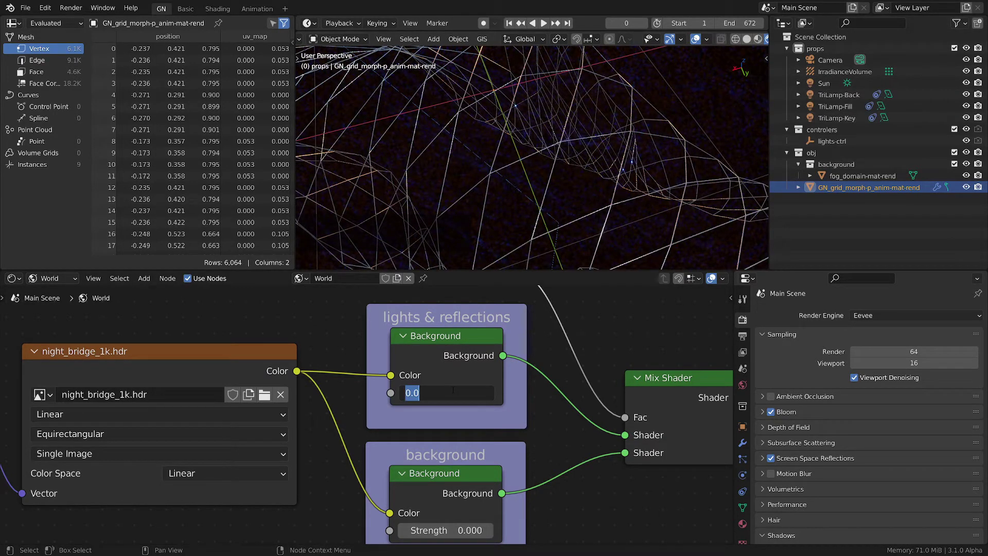
{"action": "key", "text": "Return"}
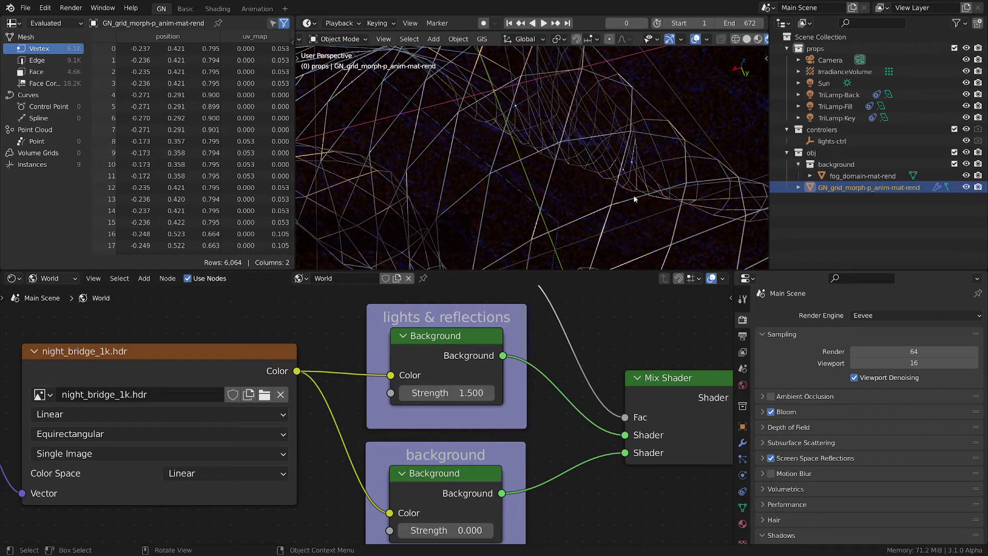
{"action": "middle_click_drag", "start_coordinate": [636, 199], "coordinate": [527, 155]}
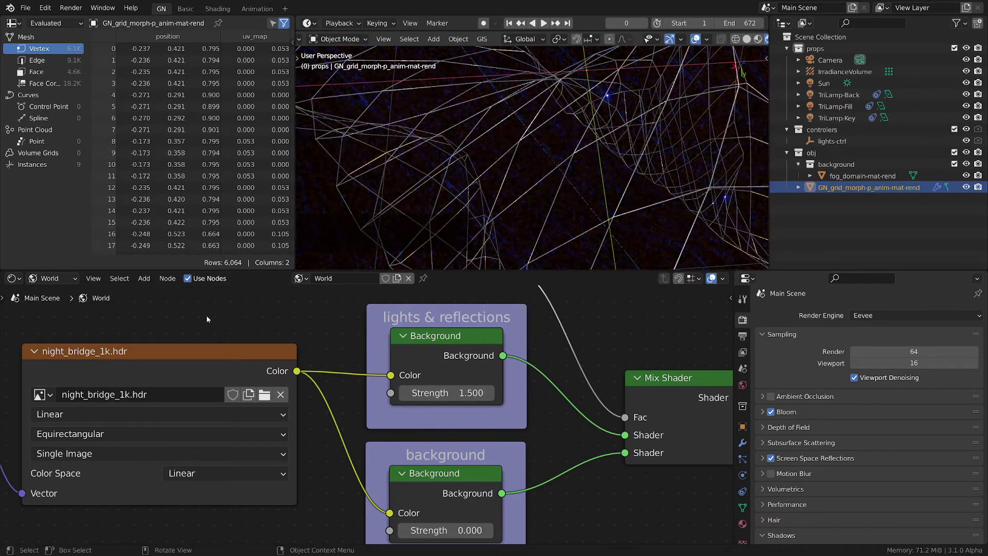
Step: Return the shader editor to the grid object's web-mat material and view the whole web mesh
{"action": "left_click", "coordinate": [58, 281]}
{"action": "left_click", "coordinate": [44, 289]}
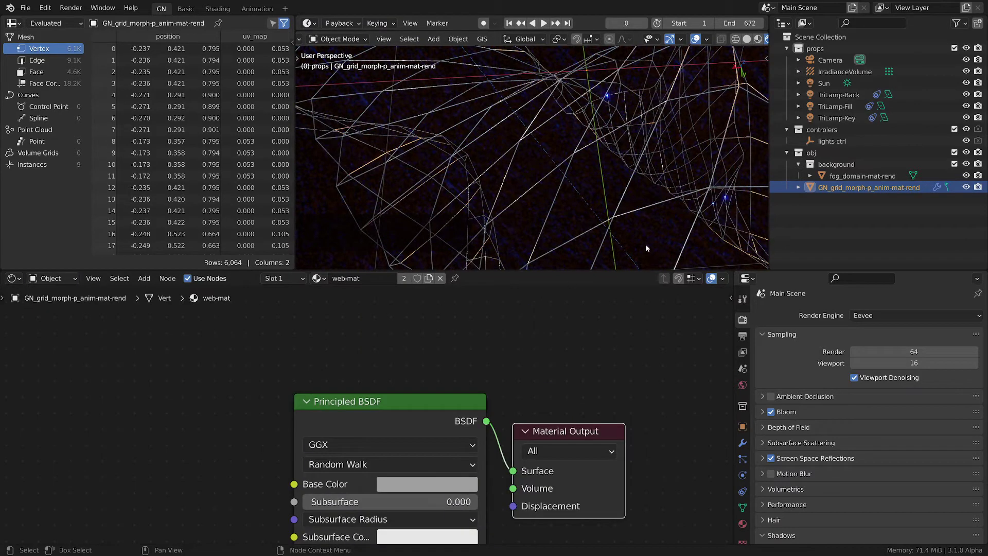
{"action": "scroll", "coordinate": [606, 194], "scroll_direction": "down", "scroll_amount": 3}
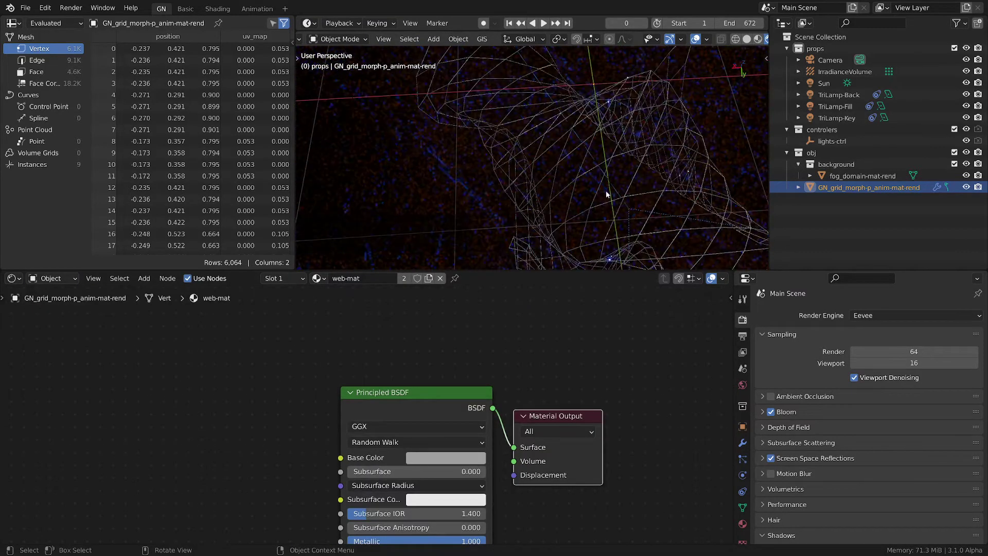
{"action": "middle_click_drag", "start_coordinate": [628, 162], "coordinate": [585, 161], "text": "shift"}
Step: Select the fog_domain-mat-rend object and examine its fog-mat node tree, including the density and colored streaks frames
{"action": "left_click", "coordinate": [857, 176]}
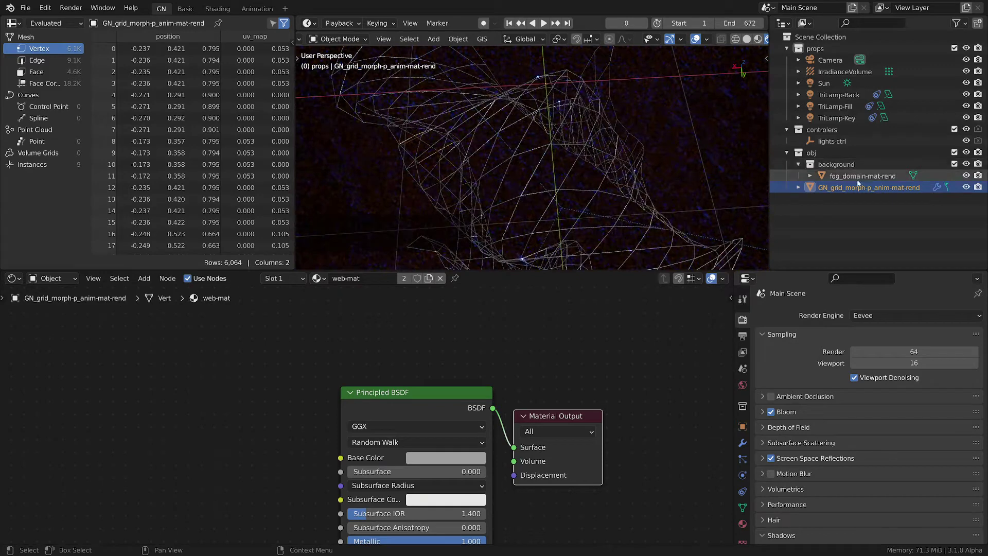
{"action": "middle_click_drag", "start_coordinate": [635, 267], "coordinate": [601, 156]}
{"action": "scroll", "coordinate": [604, 147], "scroll_direction": "up", "scroll_amount": 3}
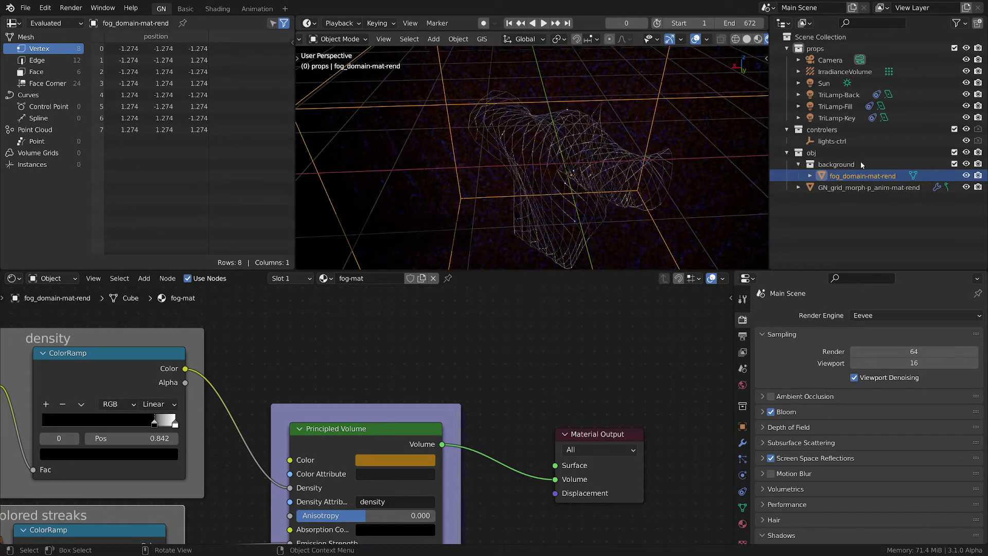
{"action": "scroll", "coordinate": [509, 337], "scroll_direction": "down", "scroll_amount": 1}
{"action": "middle_click_drag", "start_coordinate": [525, 337], "coordinate": [681, 313]}
{"action": "scroll", "coordinate": [599, 329], "scroll_direction": "down", "scroll_amount": 2}
{"action": "middle_click_drag", "start_coordinate": [555, 330], "coordinate": [605, 329]}
{"action": "scroll", "coordinate": [604, 327], "scroll_direction": "down", "scroll_amount": 1}
{"action": "scroll", "coordinate": [640, 168], "scroll_direction": "up", "scroll_amount": 2}
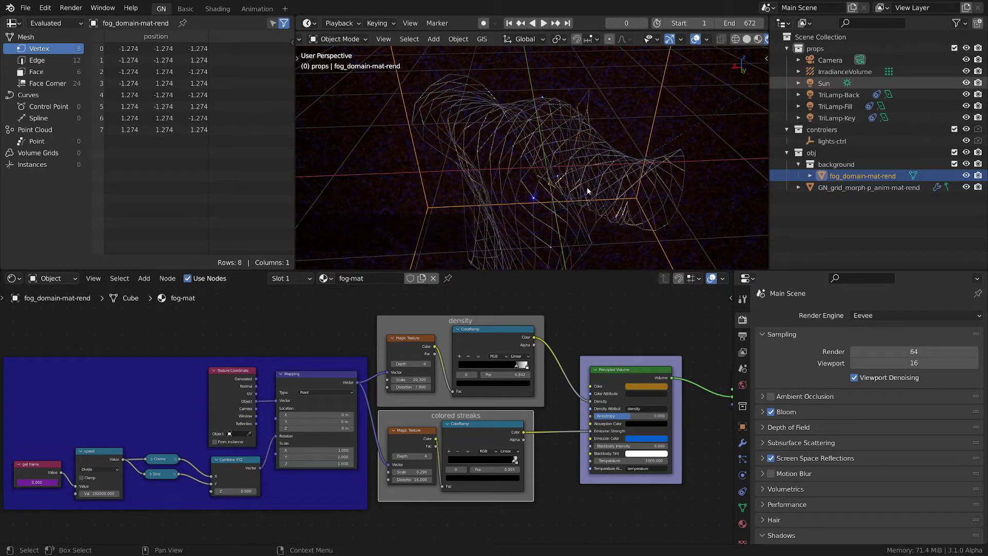
Step: View the fog domain through the camera and move the timeline to frame 198
{"action": "key", "text": "KP_0"}
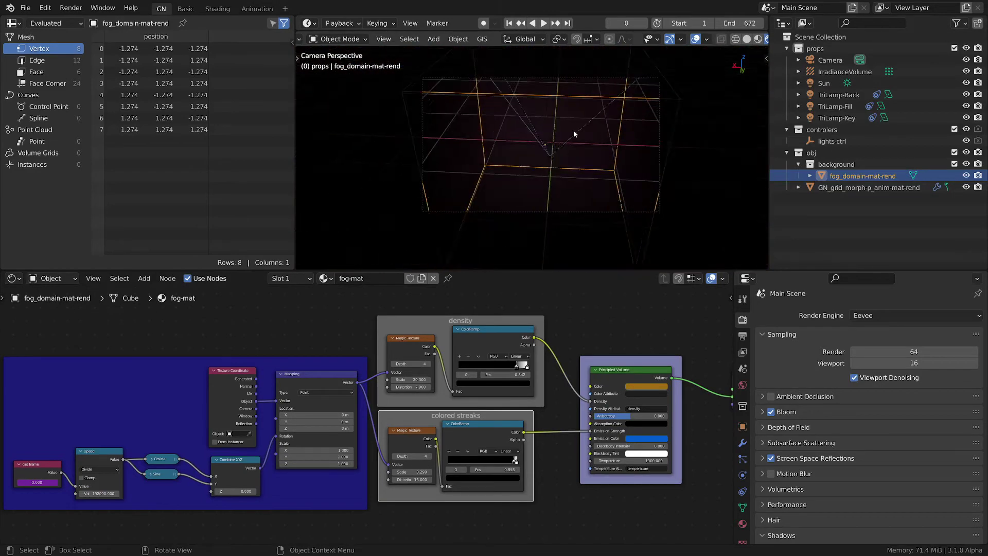
{"action": "scroll", "coordinate": [575, 134], "scroll_direction": "up", "scroll_amount": 3}
{"action": "key", "text": "z"}
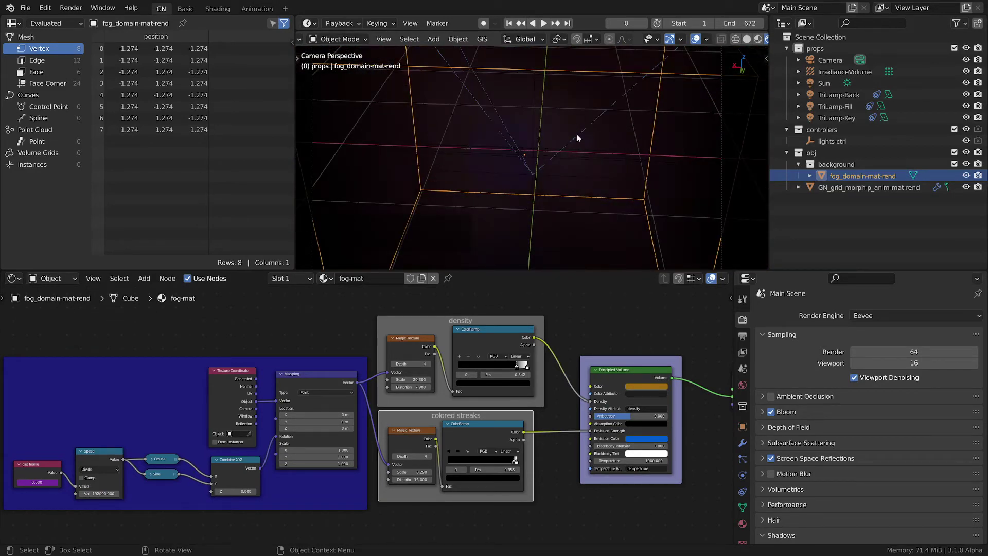
{"action": "scroll", "coordinate": [583, 169], "scroll_direction": "down", "scroll_amount": 3}
{"action": "left_click_drag", "start_coordinate": [629, 24], "coordinate": [685, 23]}
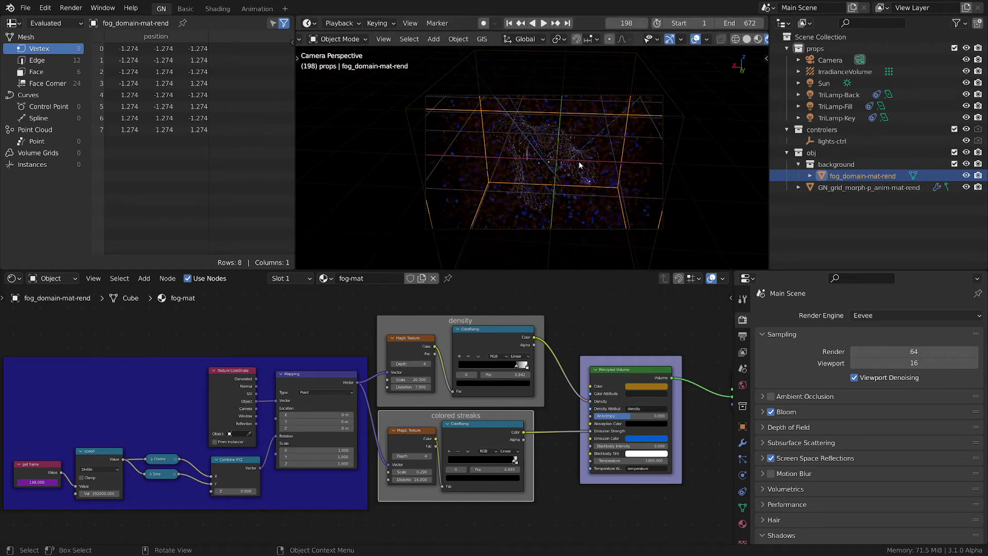
Step: Hide the Sun and the Back, Fill and Key TriLamps in the viewport and inspect the fog without them
{"action": "scroll", "coordinate": [580, 165], "scroll_direction": "up", "scroll_amount": 2}
{"action": "scroll", "coordinate": [582, 162], "scroll_direction": "up", "scroll_amount": 3}
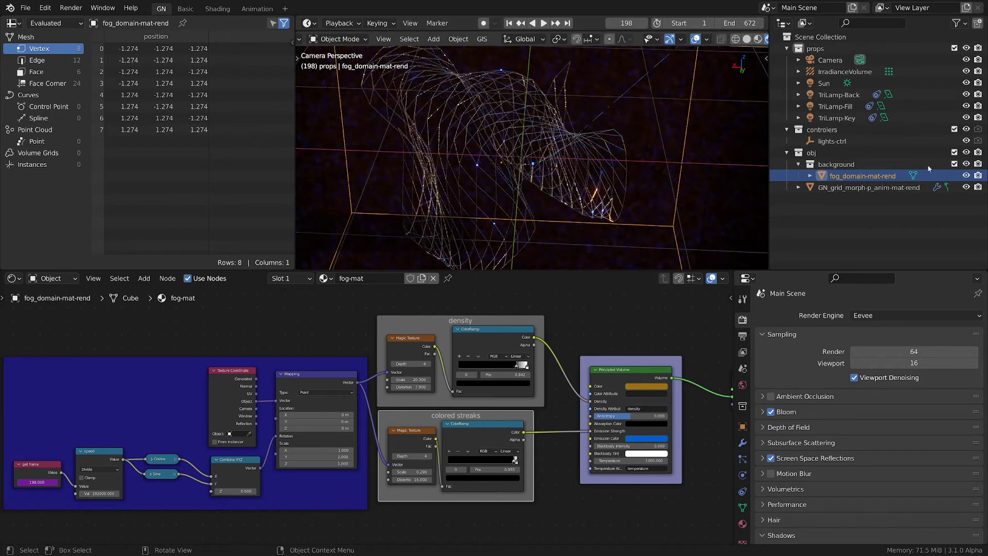
{"action": "left_click_drag", "start_coordinate": [965, 83], "coordinate": [967, 119]}
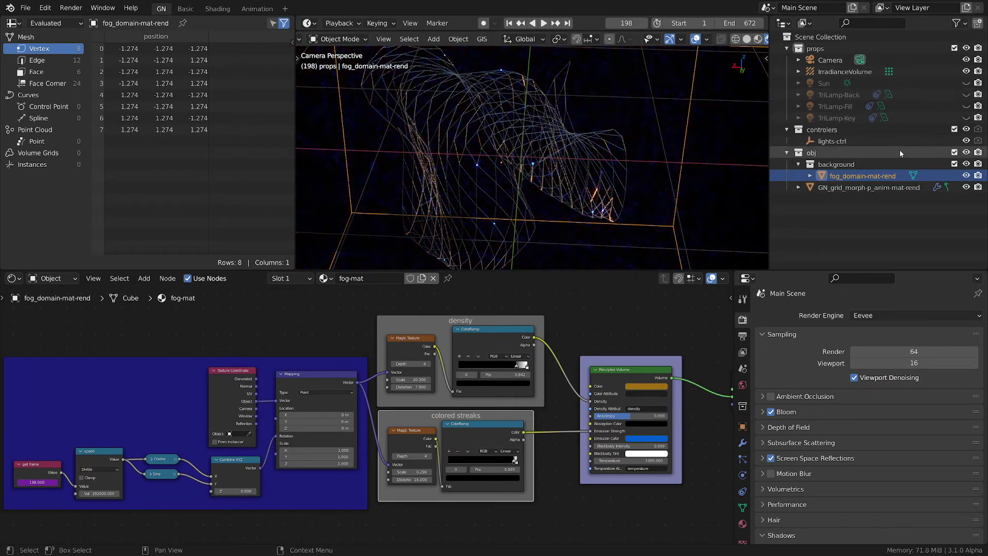
{"action": "middle_click_drag", "start_coordinate": [650, 131], "coordinate": [623, 133]}
{"action": "scroll", "coordinate": [602, 133], "scroll_direction": "up", "scroll_amount": 3}
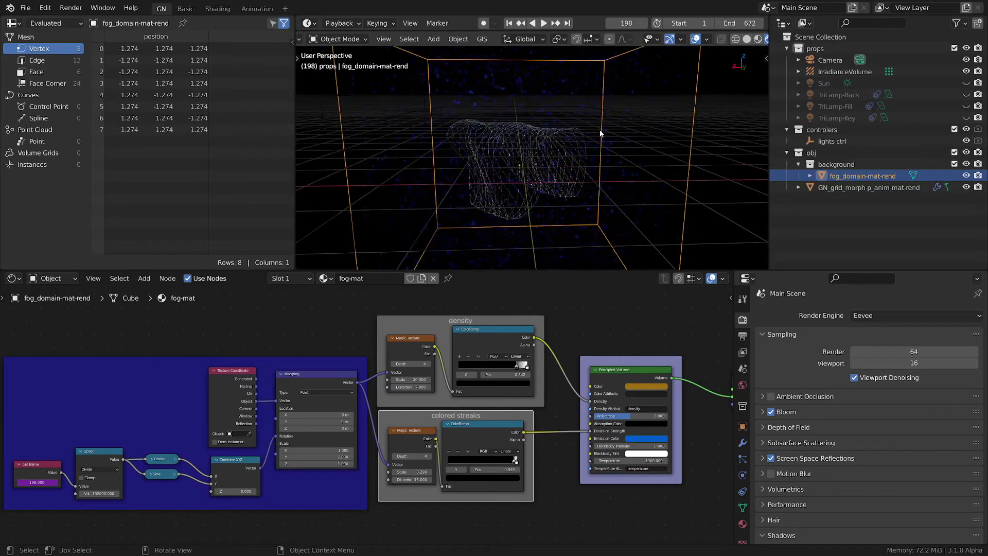
{"action": "scroll", "coordinate": [513, 85], "scroll_direction": "up", "scroll_amount": 3}
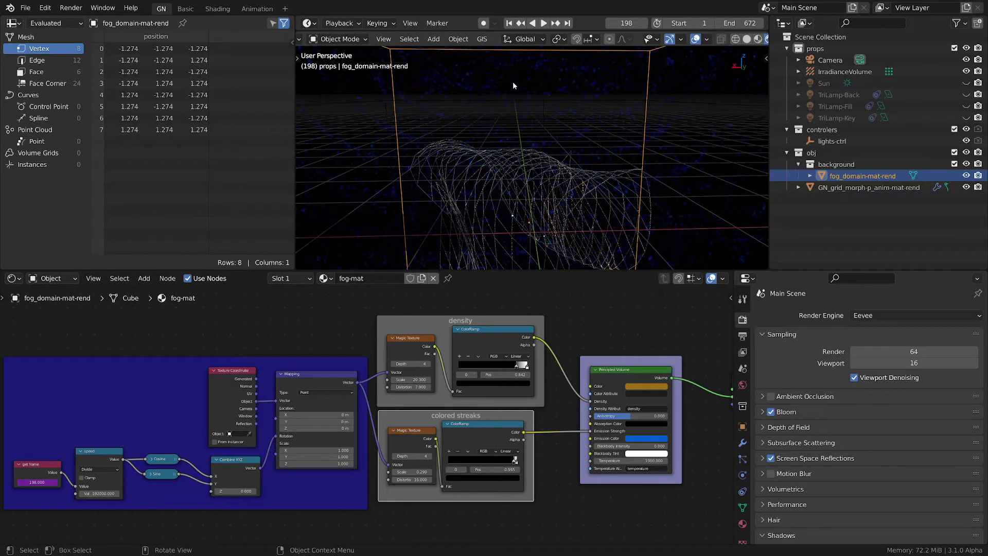
{"action": "scroll", "coordinate": [559, 484], "scroll_direction": "up", "scroll_amount": 2}
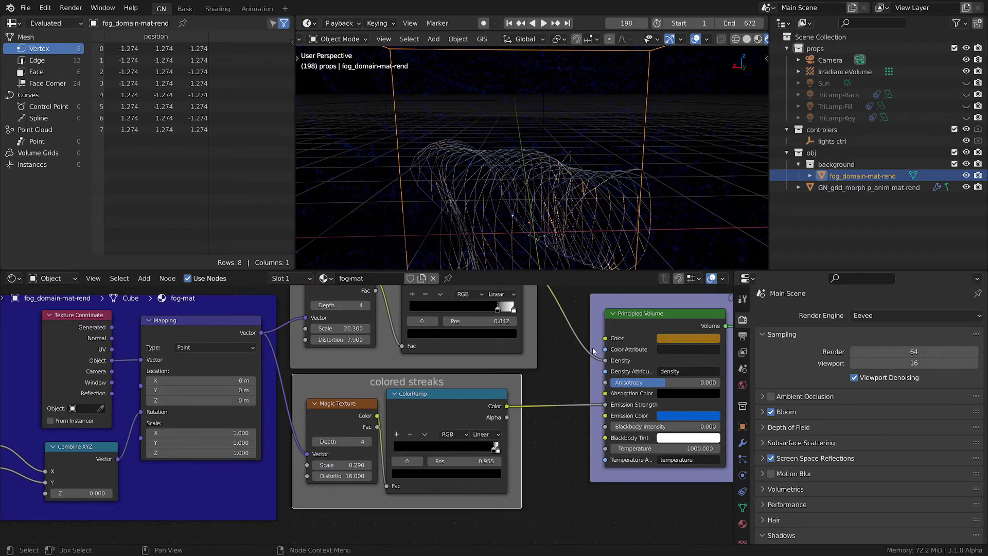
Step: Unhide the Sun and the three TriLamps in the viewport and return to the camera view
{"action": "left_click_drag", "start_coordinate": [967, 118], "coordinate": [967, 83]}
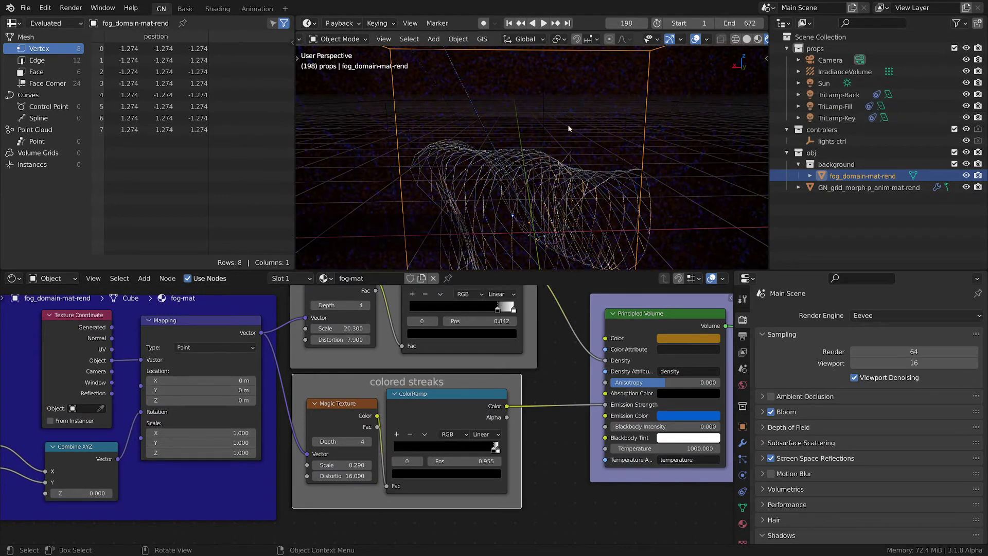
{"action": "key", "text": "KP_0"}
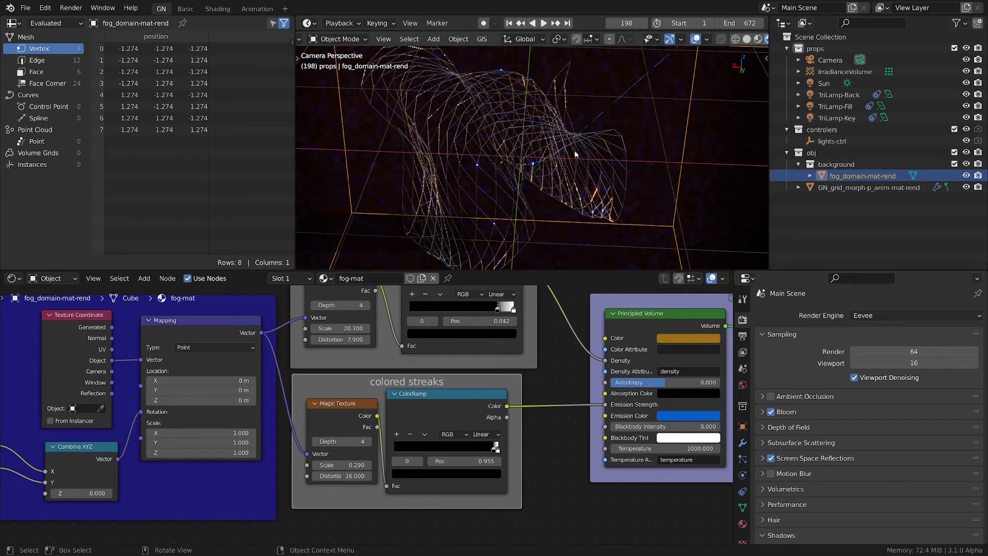
{"action": "scroll", "coordinate": [575, 153], "scroll_direction": "down", "scroll_amount": 4}
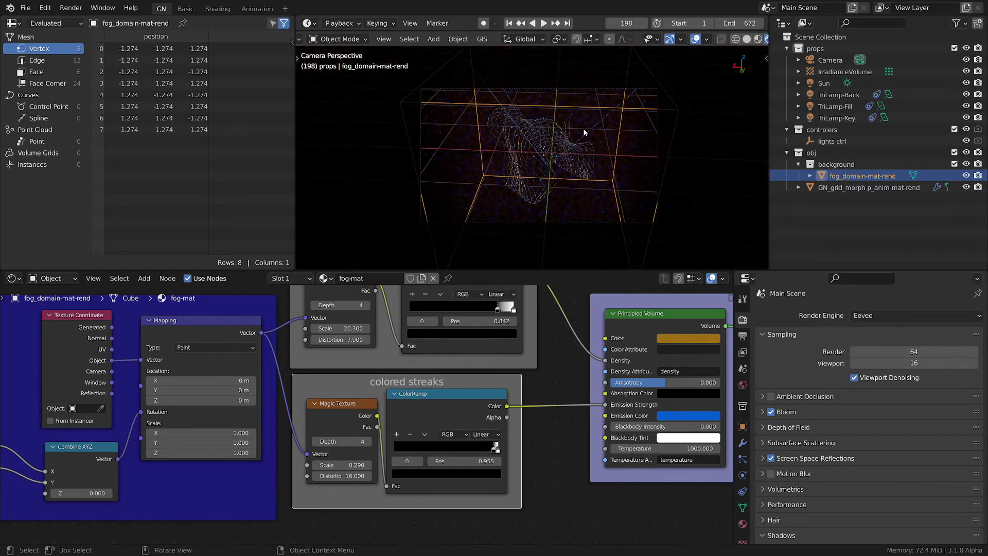
{"action": "scroll", "coordinate": [584, 132], "scroll_direction": "up", "scroll_amount": 1}
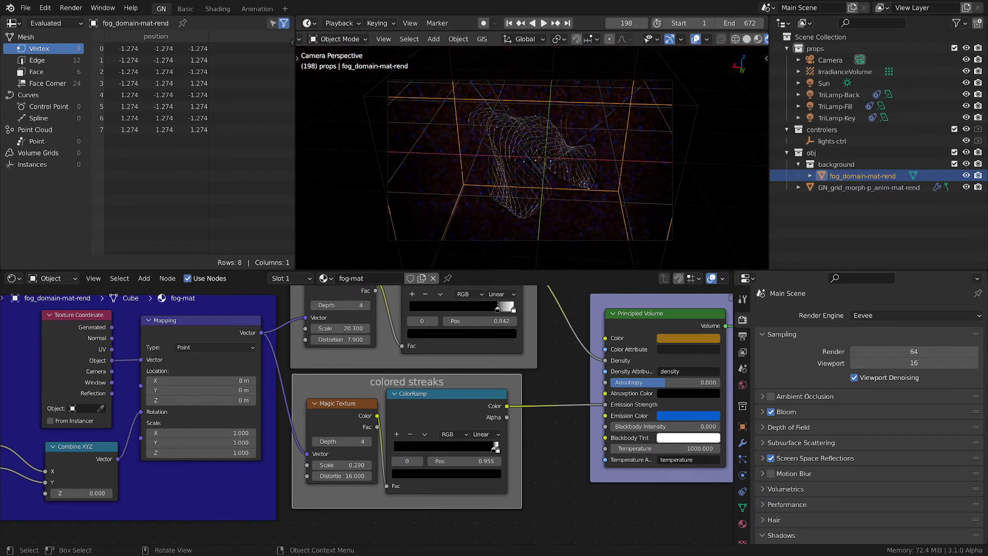
Step: Turn off the viewport overlays and shift the colored streaks frame slightly closer to the Principled Volume node
{"action": "left_click", "coordinate": [696, 40]}
{"action": "scroll", "coordinate": [584, 119], "scroll_direction": "up", "scroll_amount": 3}
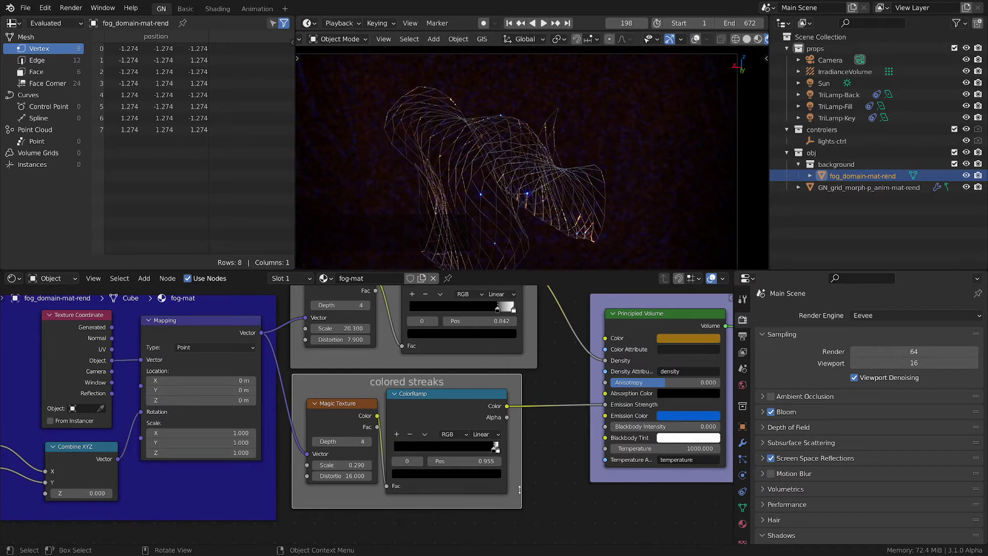
{"action": "middle_click_drag", "start_coordinate": [532, 476], "coordinate": [511, 530]}
{"action": "middle_click_drag", "start_coordinate": [514, 496], "coordinate": [525, 448]}
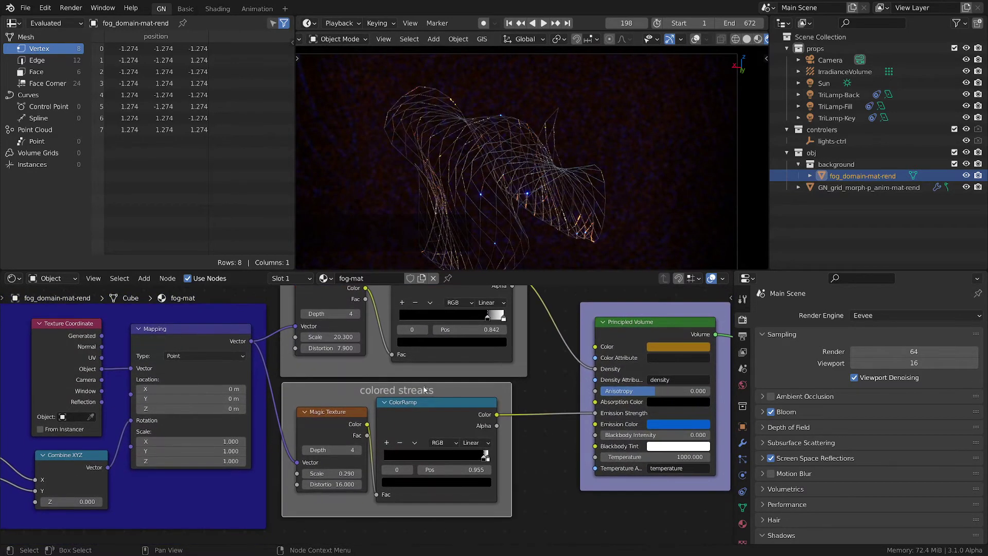
{"action": "mouse_move", "coordinate": [424, 390]}
{"action": "left_mouse_down"}
{"action": "mouse_move", "coordinate": [402, 396]}
{"action": "mouse_move", "coordinate": [453, 396]}
{"action": "mouse_move", "coordinate": [444, 385]}
{"action": "left_mouse_up"}
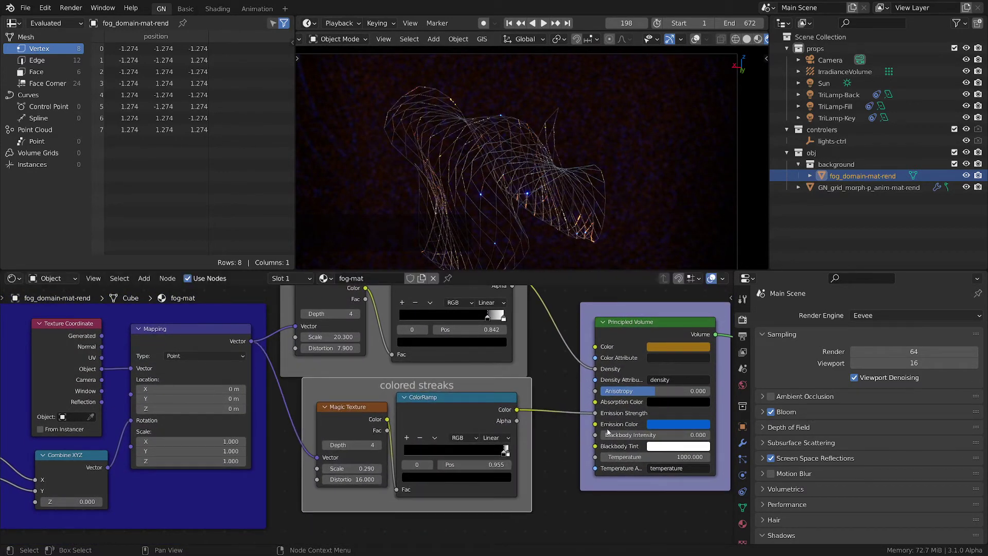
Step: Inspect the streaks around the web and move the colored streaks Magic Texture node slightly away from its ColorRamp
{"action": "scroll", "coordinate": [563, 433], "scroll_direction": "up", "scroll_amount": 2}
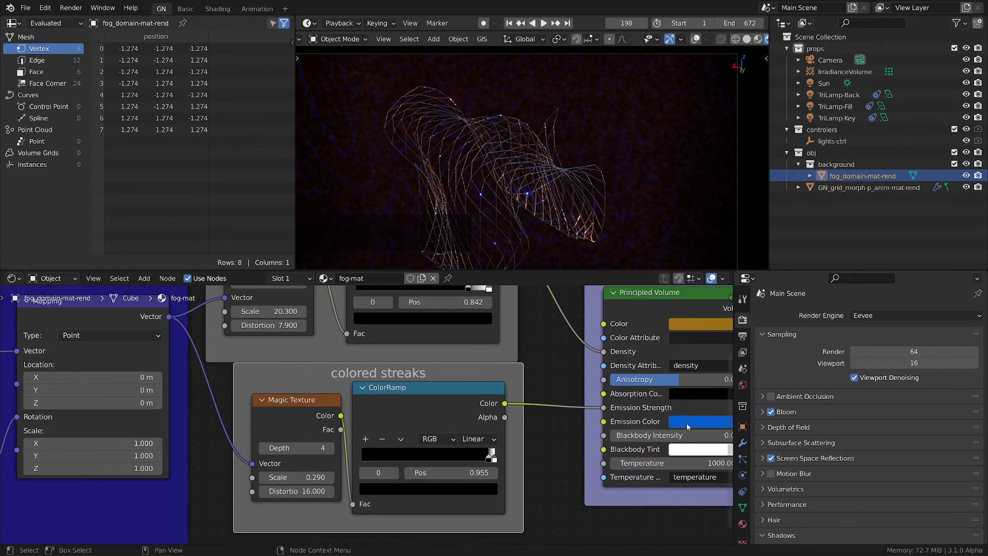
{"action": "scroll", "coordinate": [616, 146], "scroll_direction": "up", "scroll_amount": 3}
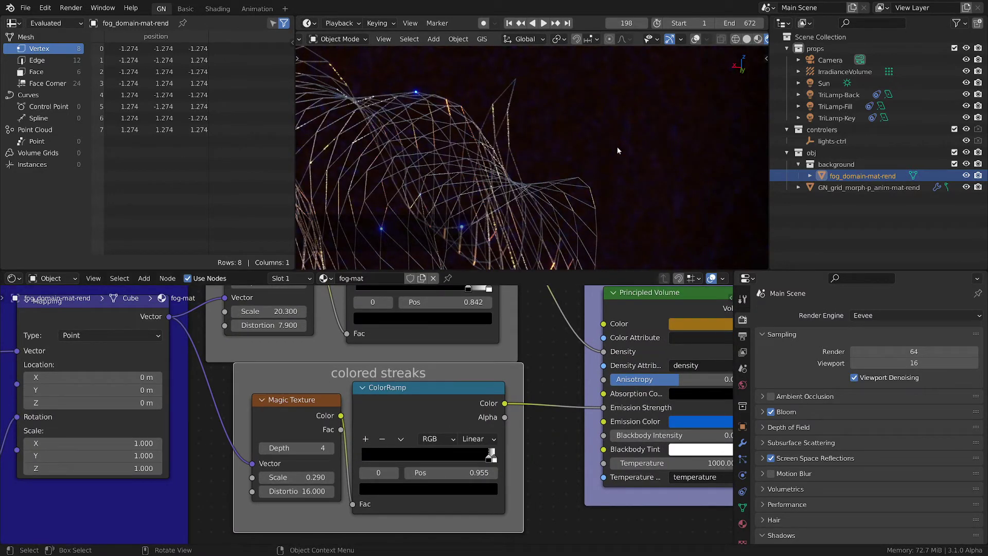
{"action": "scroll", "coordinate": [616, 147], "scroll_direction": "down", "scroll_amount": 3}
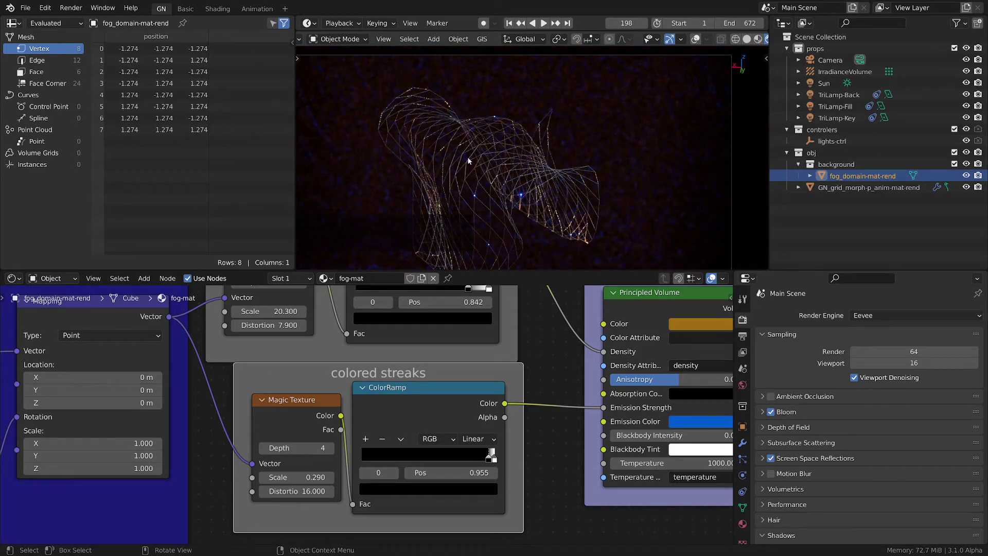
{"action": "middle_click_drag", "start_coordinate": [616, 478], "coordinate": [563, 484]}
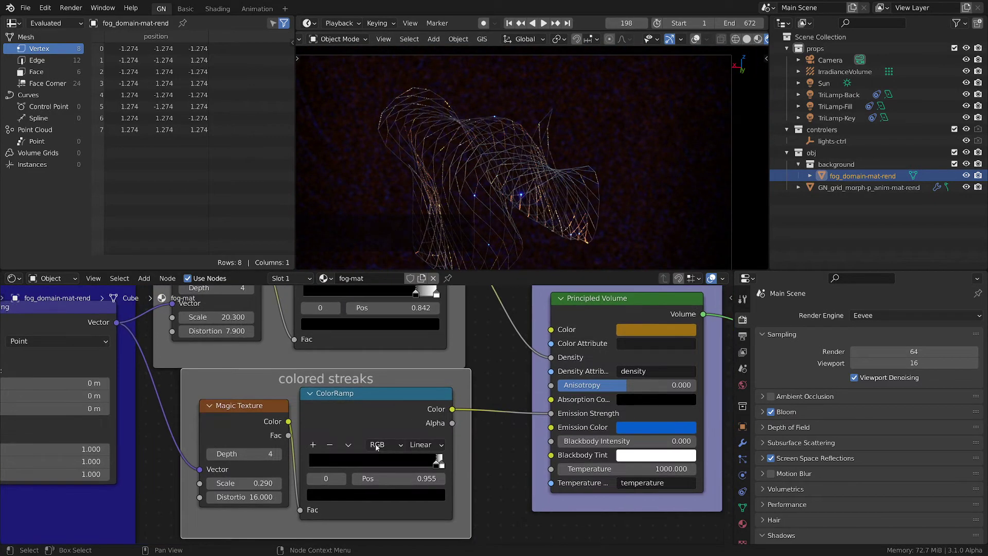
{"action": "scroll", "coordinate": [376, 446], "scroll_direction": "up", "scroll_amount": 1}
{"action": "middle_click_drag", "start_coordinate": [366, 418], "coordinate": [418, 415]}
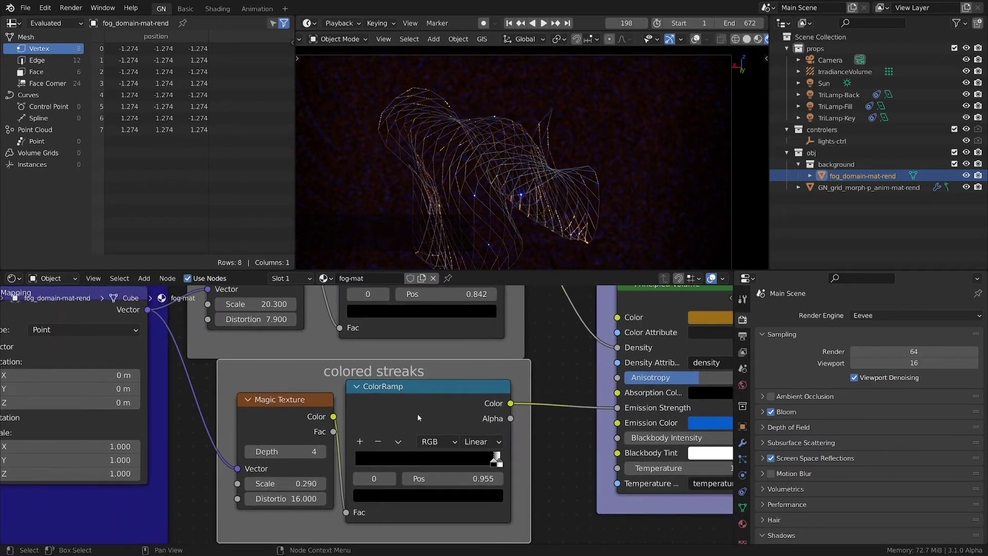
{"action": "mouse_move", "coordinate": [291, 405]}
{"action": "left_mouse_down"}
{"action": "mouse_move", "coordinate": [287, 396]}
{"action": "mouse_move", "coordinate": [283, 404]}
{"action": "left_mouse_up"}
{"action": "scroll", "coordinate": [298, 377], "scroll_direction": "down", "scroll_amount": 3}
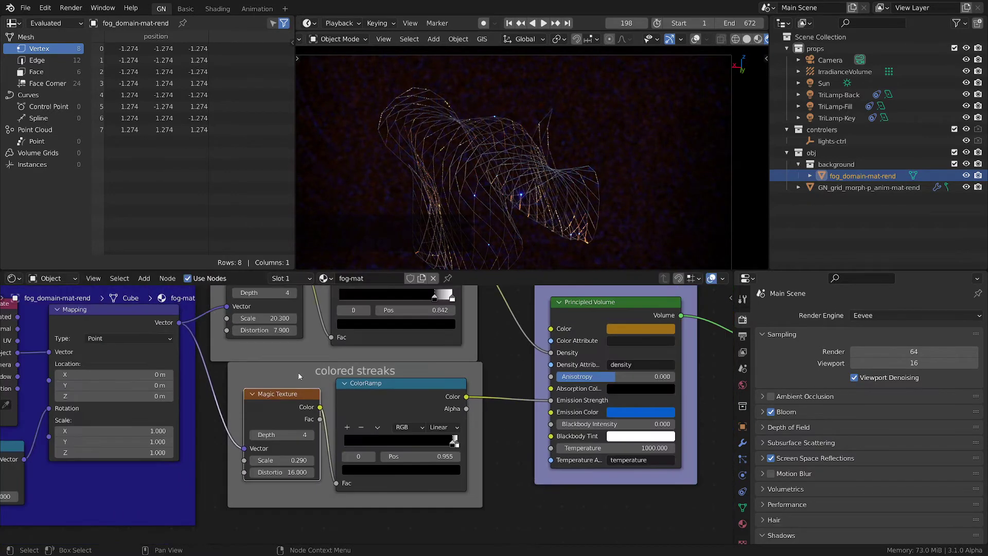
Step: Slightly reposition the Mapping and Texture Coordinate nodes inside the blue frame of the fog-mat tree
{"action": "middle_click_drag", "start_coordinate": [299, 376], "coordinate": [431, 397]}
{"action": "left_click_drag", "start_coordinate": [277, 351], "coordinate": [263, 336]}
{"action": "left_click_drag", "start_coordinate": [119, 340], "coordinate": [120, 342]}
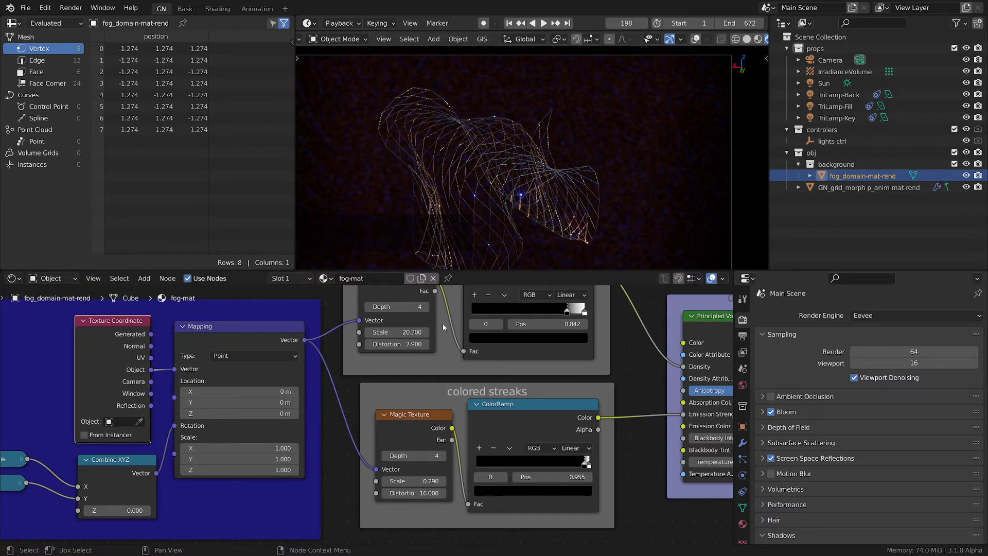
Step: Try the black stop of the colored streaks ColorRamp at position 0.255, and settle it at 0.924
{"action": "left_click", "coordinate": [404, 237]}
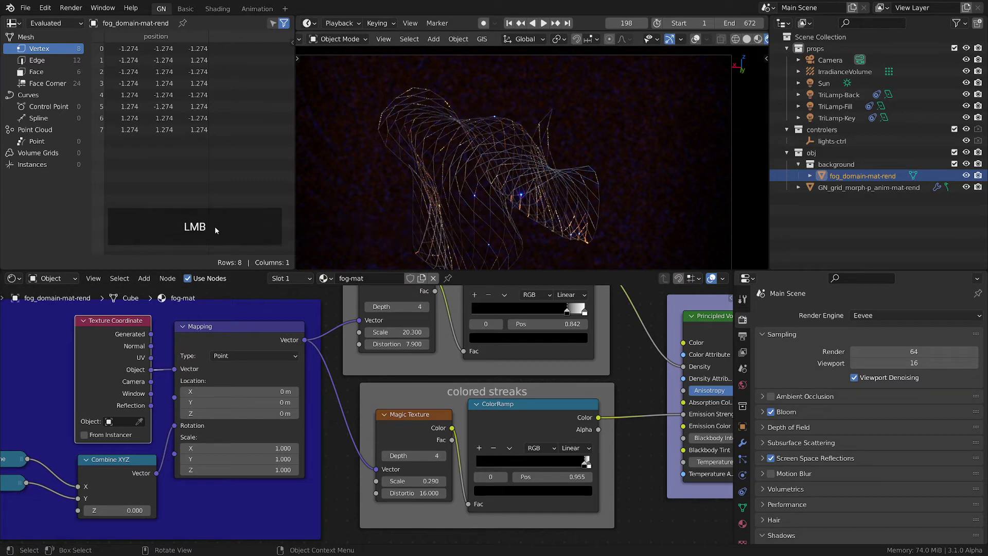
{"action": "scroll", "coordinate": [574, 483], "scroll_direction": "up", "scroll_amount": 3}
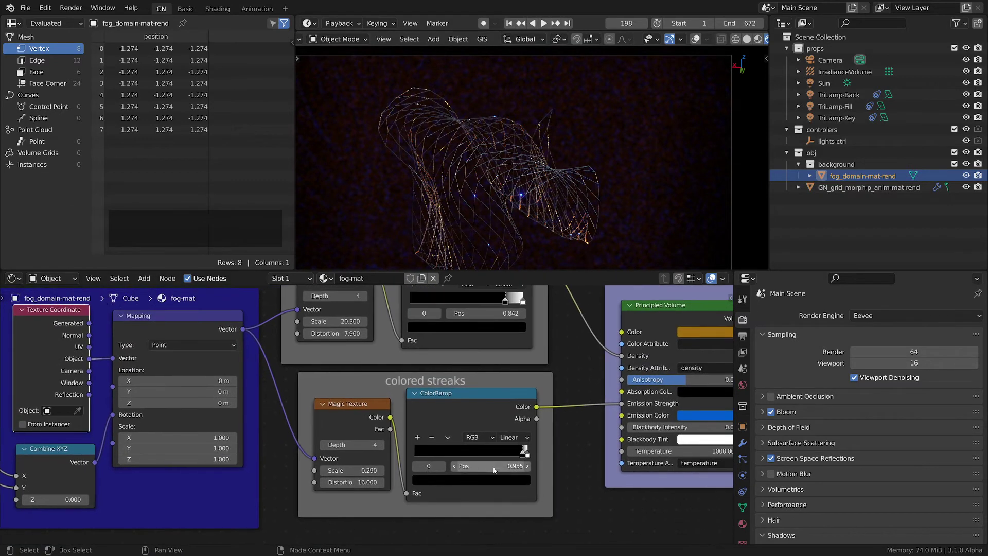
{"action": "left_click_drag", "start_coordinate": [285, 406], "coordinate": [285, 403]}
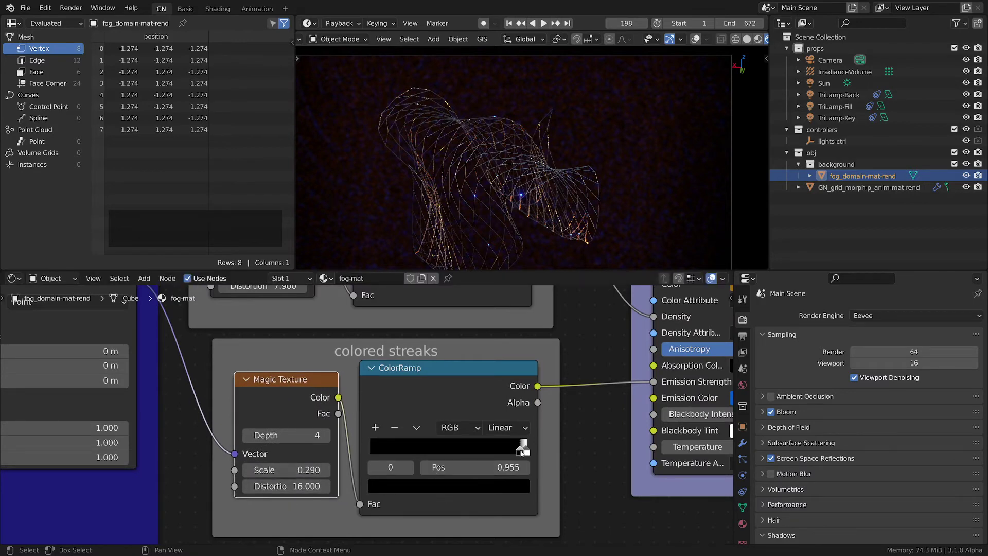
{"action": "left_click_drag", "start_coordinate": [520, 451], "coordinate": [410, 453]}
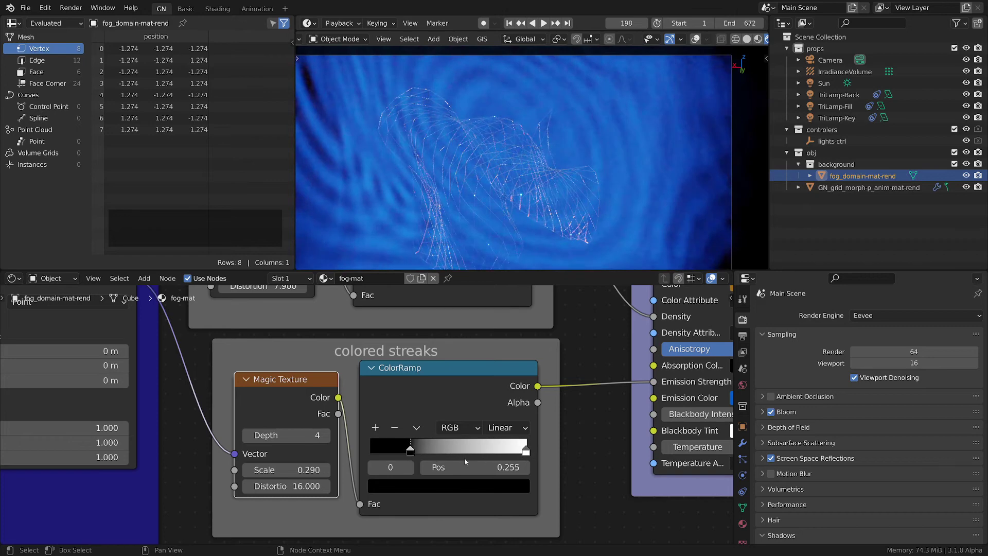
{"action": "left_click_drag", "start_coordinate": [410, 453], "coordinate": [521, 454]}
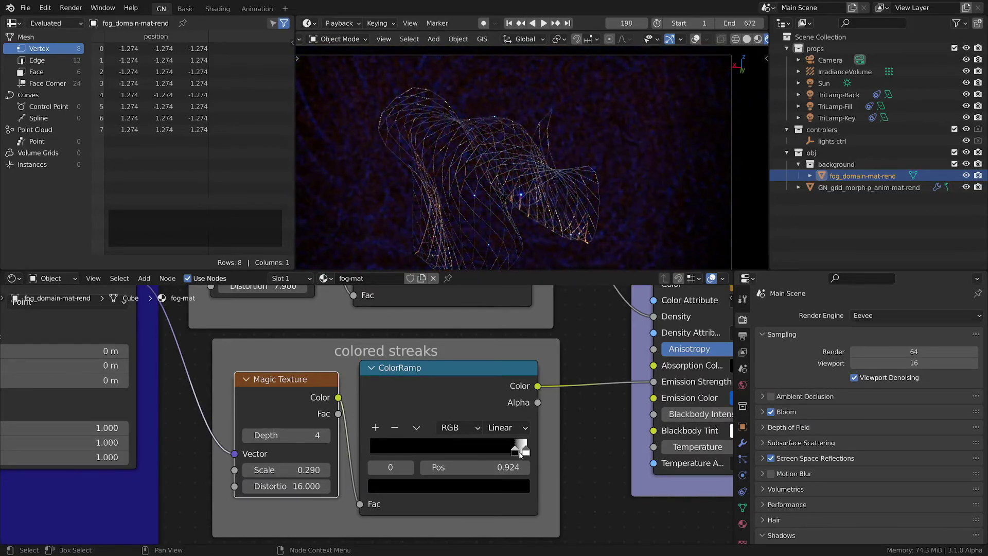
Step: Reroute the colored streaks ColorRamp's Color output from Emission Strength to Emission Color on the Principled Volume node
{"action": "scroll", "coordinate": [586, 433], "scroll_direction": "down", "scroll_amount": 3}
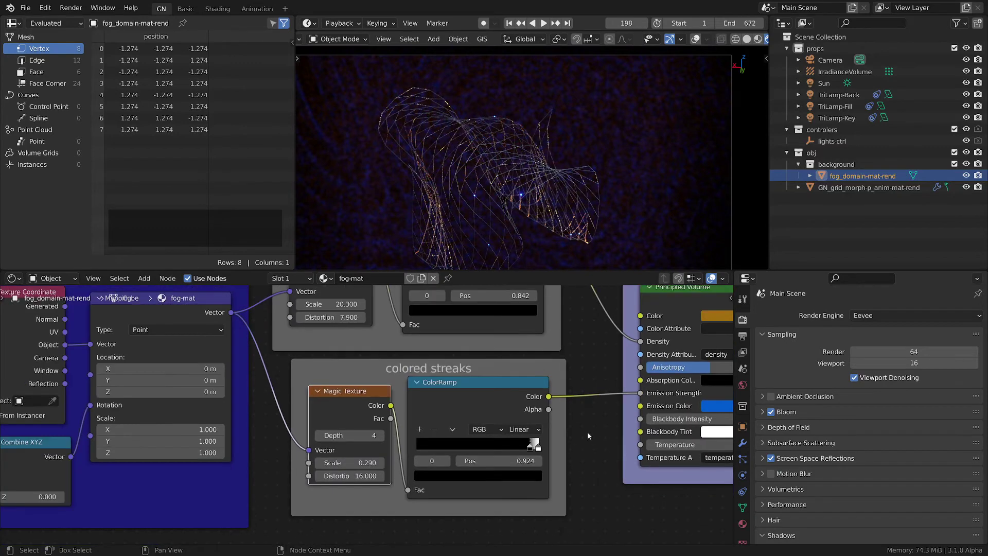
{"action": "middle_click_drag", "start_coordinate": [587, 433], "coordinate": [510, 509]}
{"action": "scroll", "coordinate": [528, 466], "scroll_direction": "down", "scroll_amount": 2}
{"action": "right_click_drag", "start_coordinate": [532, 453], "coordinate": [546, 481], "text": "ctrl"}
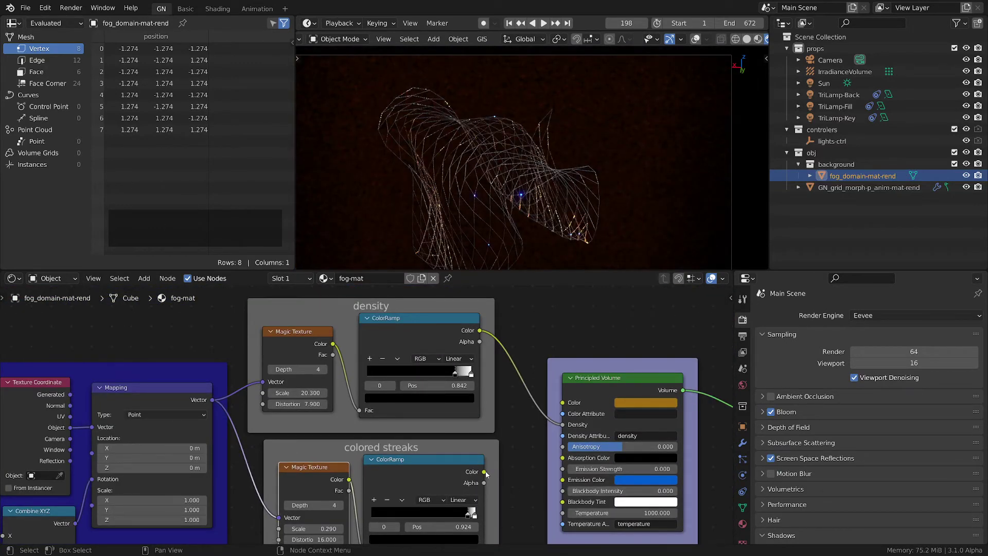
{"action": "left_click_drag", "start_coordinate": [485, 471], "coordinate": [562, 479]}
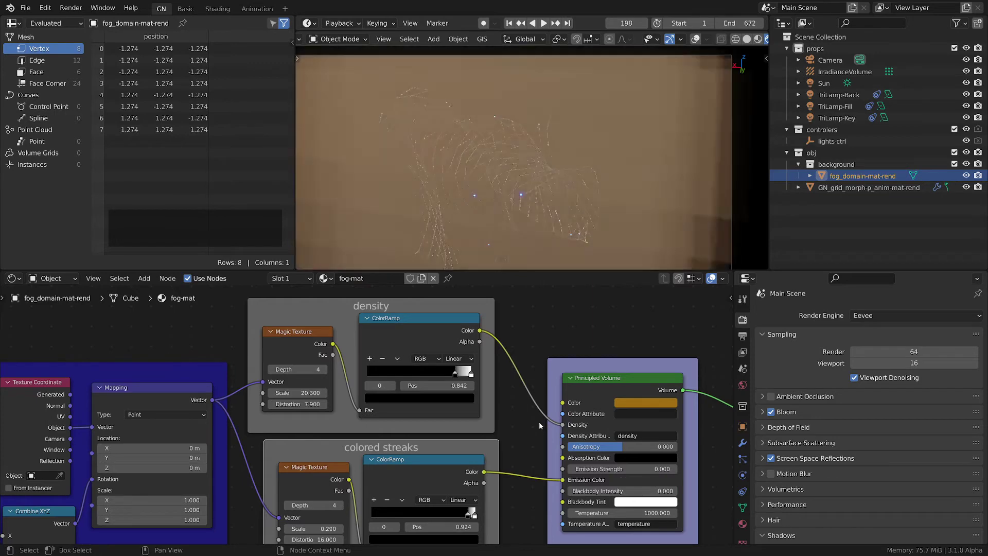
{"action": "scroll", "coordinate": [536, 414], "scroll_direction": "up", "scroll_amount": 1}
{"action": "mouse_move", "coordinate": [536, 409]}
{"action": "middle_mouse_down"}
{"action": "mouse_move", "coordinate": [565, 424]}
{"action": "mouse_move", "coordinate": [570, 395]}
{"action": "mouse_move", "coordinate": [519, 405]}
{"action": "middle_mouse_up"}
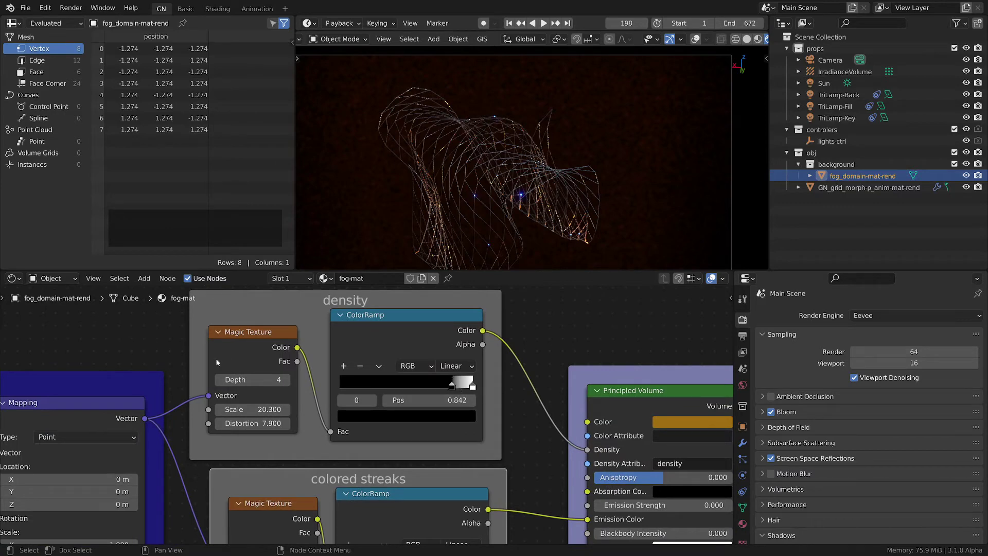
Step: Set the Scale of the density frame's Magic Texture to 28.8
{"action": "middle_click_drag", "start_coordinate": [335, 342], "coordinate": [453, 411]}
{"action": "scroll", "coordinate": [445, 395], "scroll_direction": "up", "scroll_amount": 3}
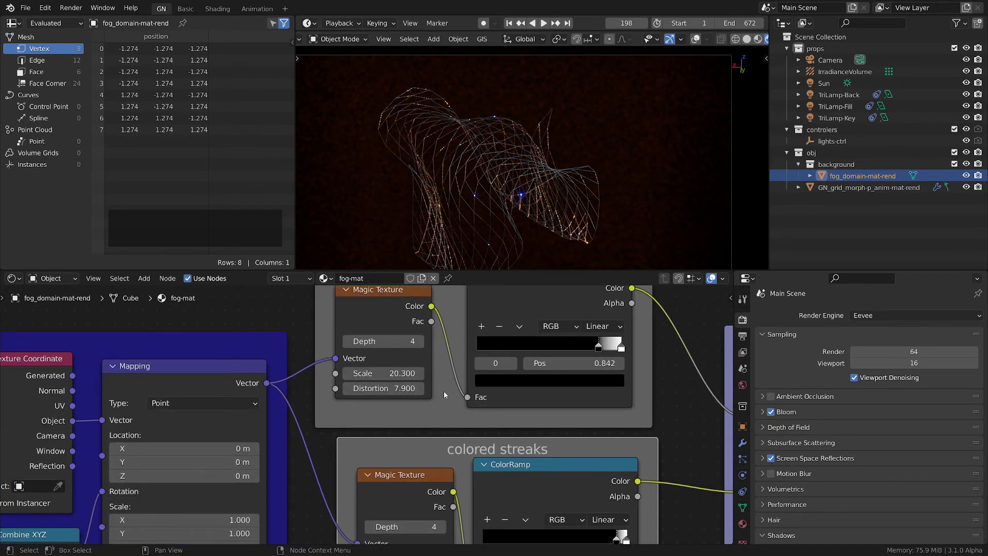
{"action": "scroll", "coordinate": [617, 193], "scroll_direction": "up", "scroll_amount": 2}
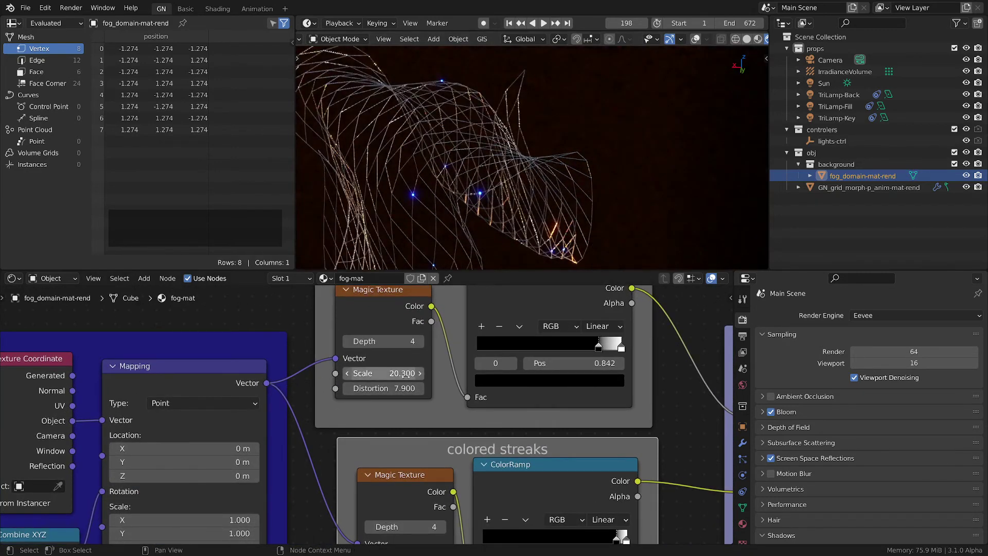
{"action": "left_click_drag", "start_coordinate": [405, 374], "coordinate": [435, 373]}
{"action": "middle_click_drag", "start_coordinate": [435, 373], "coordinate": [373, 422]}
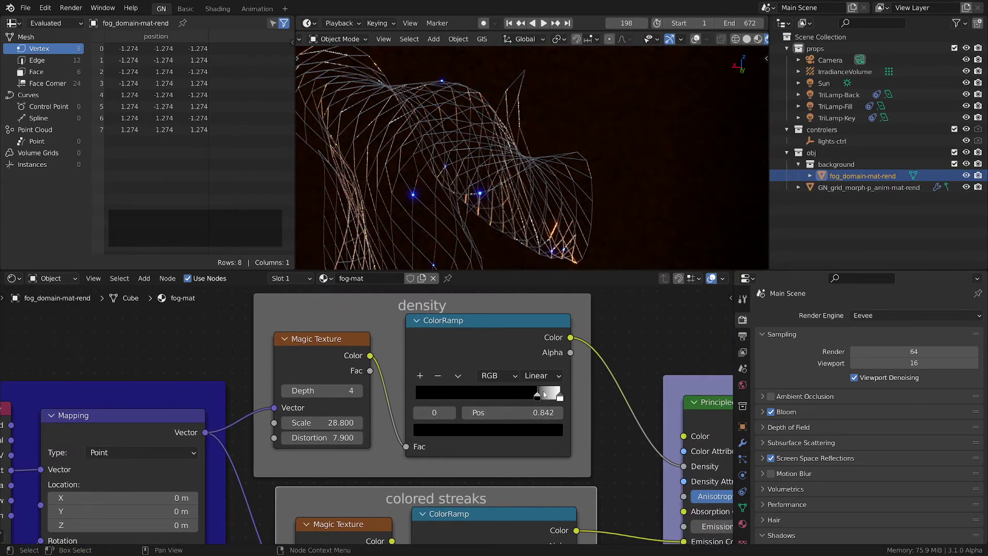
Step: Set the black stop of the density ColorRamp to position 0.900 and check the fog around the web through the camera
{"action": "mouse_move", "coordinate": [544, 394]}
{"action": "left_mouse_down"}
{"action": "mouse_move", "coordinate": [435, 394]}
{"action": "mouse_move", "coordinate": [552, 402]}
{"action": "left_mouse_up"}
{"action": "scroll", "coordinate": [565, 196], "scroll_direction": "down", "scroll_amount": 3}
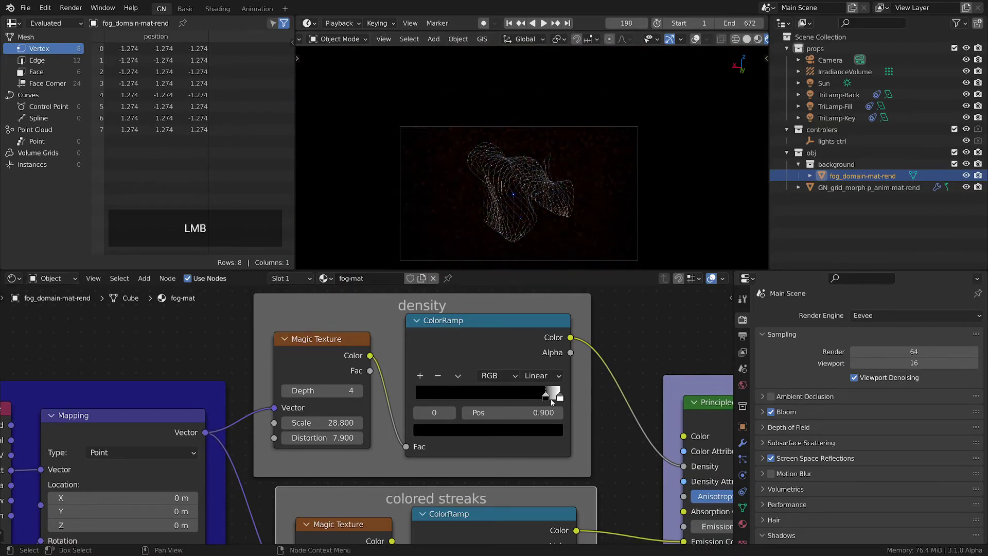
{"action": "scroll", "coordinate": [553, 200], "scroll_direction": "up", "scroll_amount": 2}
{"action": "scroll", "coordinate": [553, 199], "scroll_direction": "up", "scroll_amount": 2}
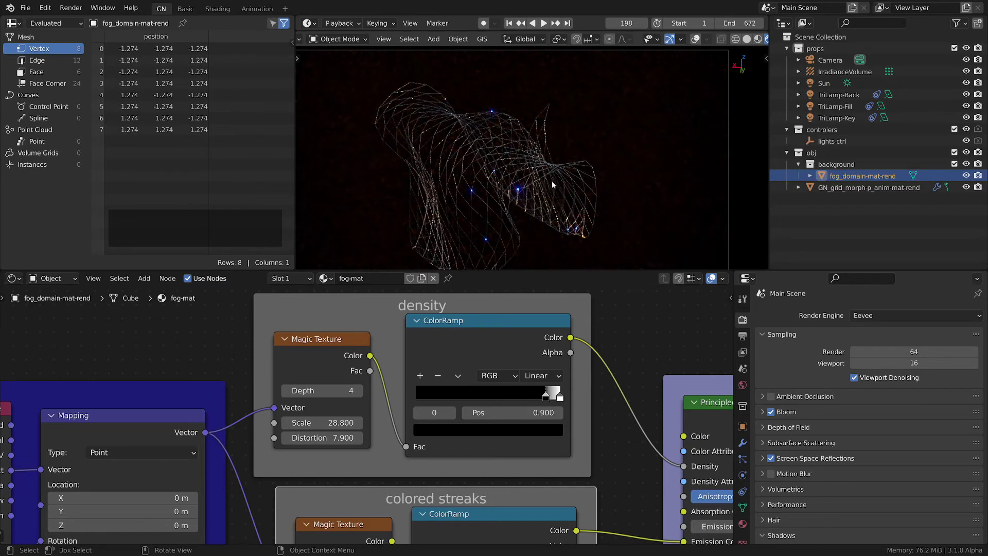
{"action": "scroll", "coordinate": [523, 183], "scroll_direction": "down", "scroll_amount": 2}
{"action": "scroll", "coordinate": [507, 191], "scroll_direction": "up", "scroll_amount": 3}
{"action": "middle_click_drag", "start_coordinate": [504, 193], "coordinate": [584, 167], "text": "shift"}
{"action": "scroll", "coordinate": [573, 396], "scroll_direction": "down", "scroll_amount": 5}
Step: Bring the whole fog-mat node tree into view and select the TriLamp-Back light in the props collection
{"action": "middle_click_drag", "start_coordinate": [572, 396], "coordinate": [454, 341]}
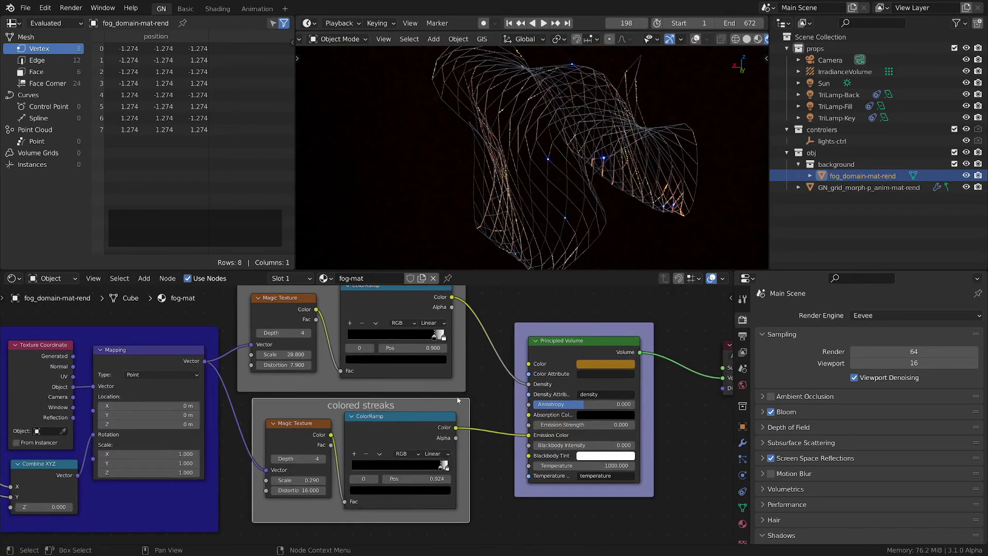
{"action": "middle_click_drag", "start_coordinate": [478, 403], "coordinate": [492, 434]}
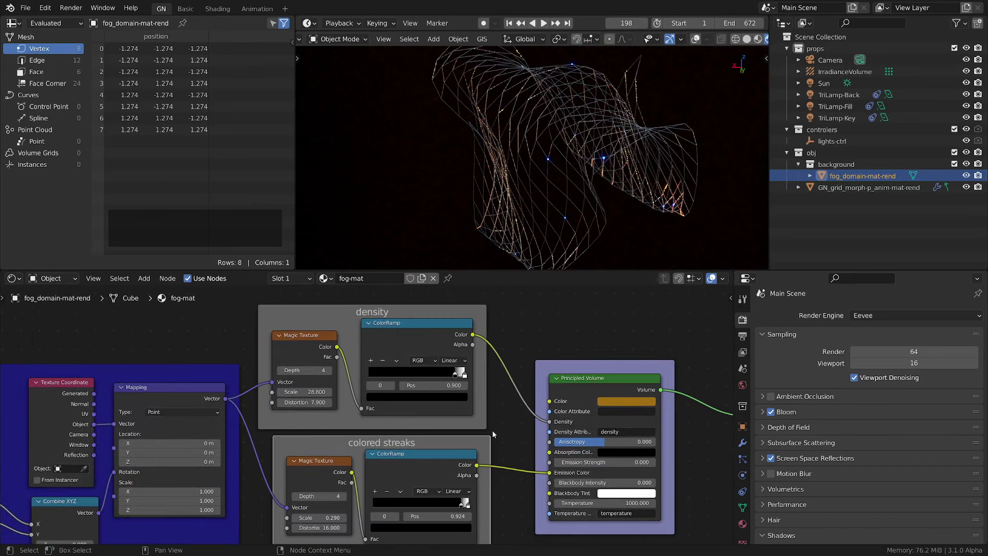
{"action": "left_click", "coordinate": [858, 96]}
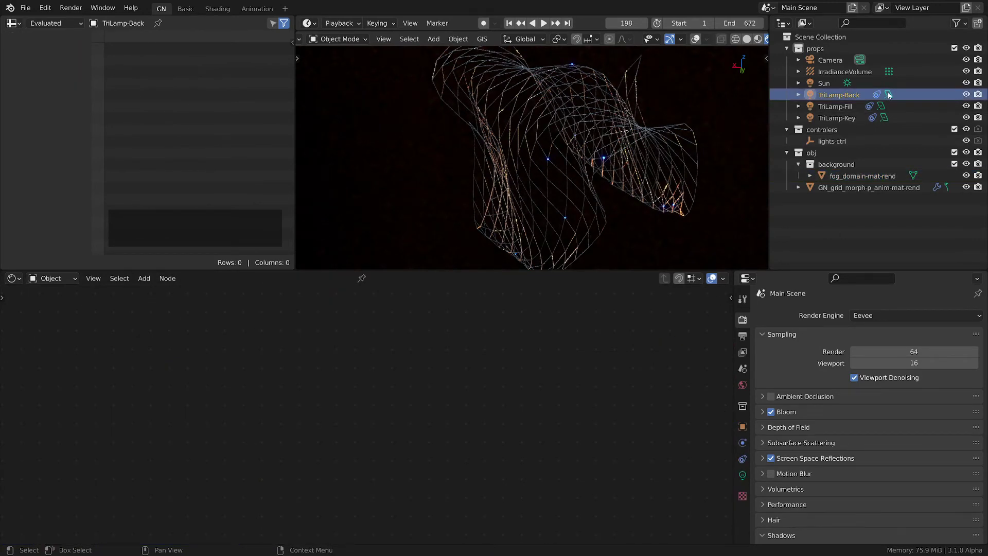
Step: Review the light settings of the TriLamp-Back, TriLamp-Fill and TriLamp-Key area lamps and of the Sun
{"action": "left_click", "coordinate": [889, 95]}
{"action": "left_click", "coordinate": [881, 106]}
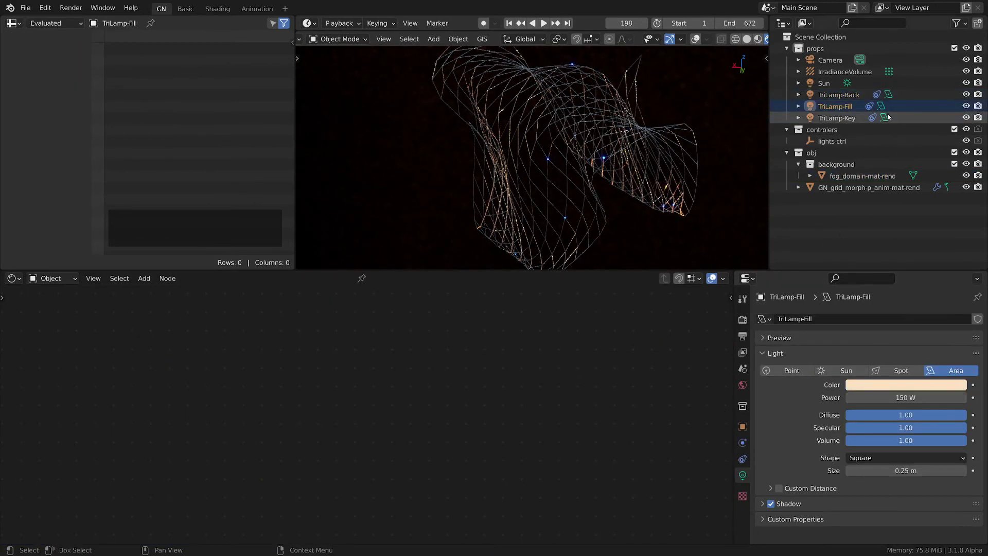
{"action": "left_click", "coordinate": [883, 118]}
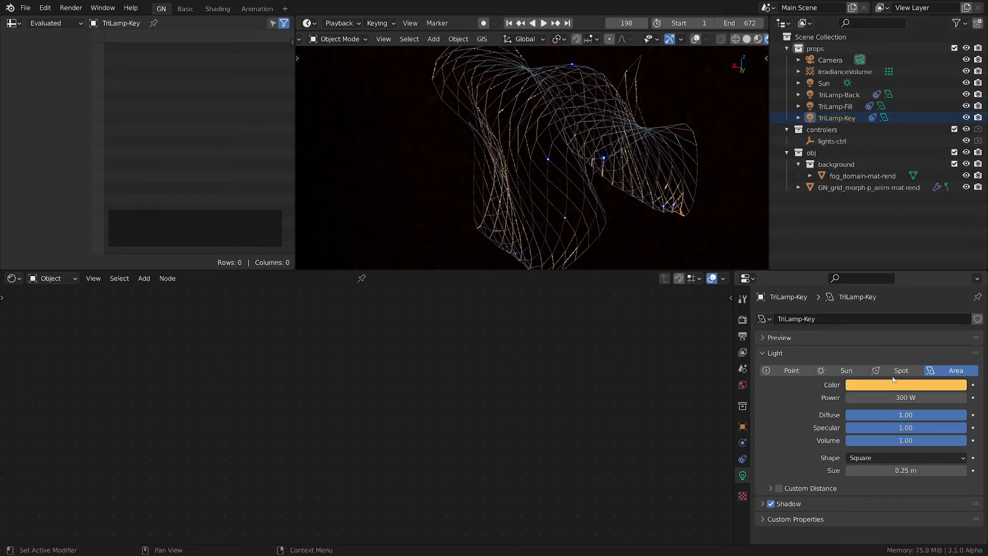
{"action": "middle_click_drag", "start_coordinate": [645, 146], "coordinate": [571, 186], "text": "shift"}
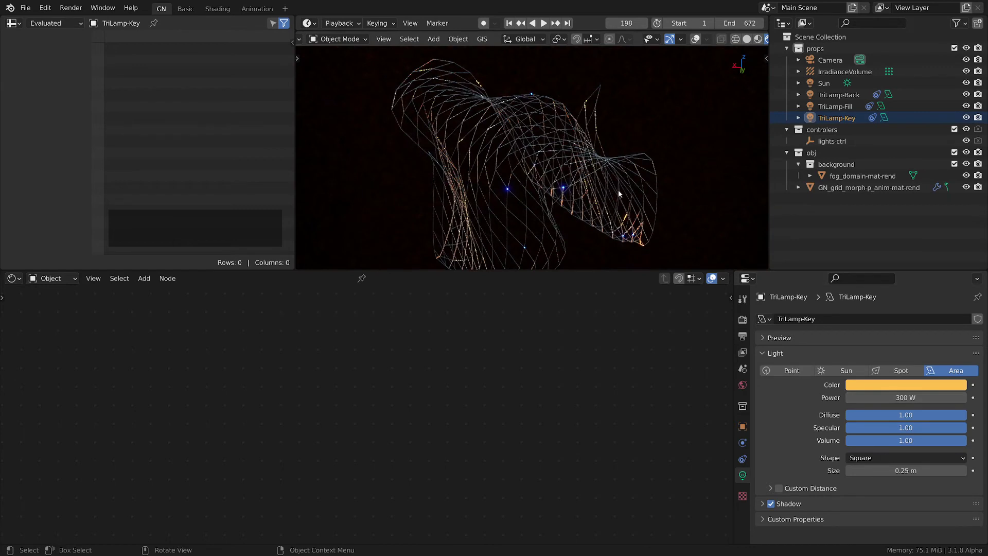
{"action": "left_click", "coordinate": [839, 95]}
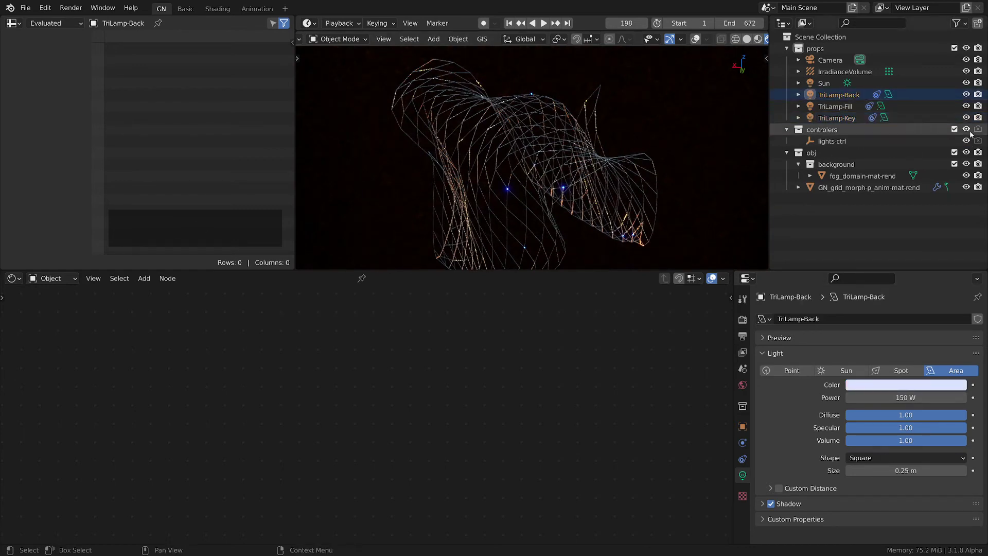
{"action": "left_click", "coordinate": [853, 83]}
Step: Examine the glowing blue points and the lit wires of the grid web up close and from further away
{"action": "scroll", "coordinate": [575, 149], "scroll_direction": "up", "scroll_amount": 1}
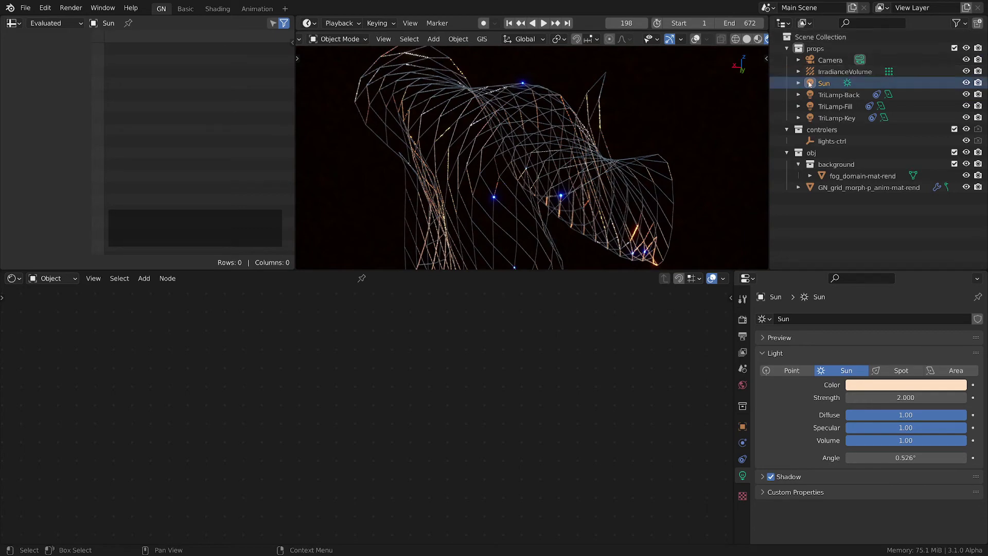
{"action": "scroll", "coordinate": [506, 166], "scroll_direction": "up", "scroll_amount": 8}
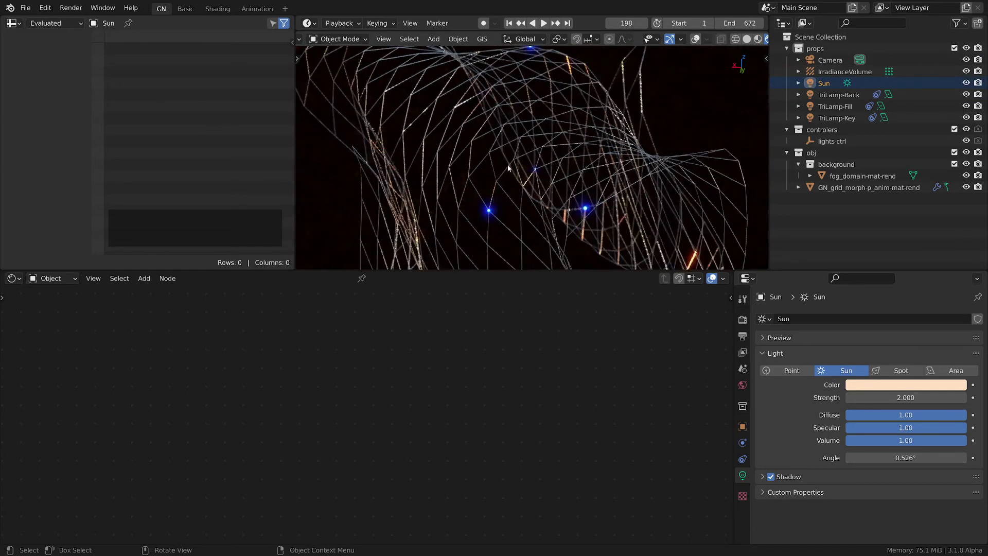
{"action": "scroll", "coordinate": [509, 144], "scroll_direction": "up", "scroll_amount": 5}
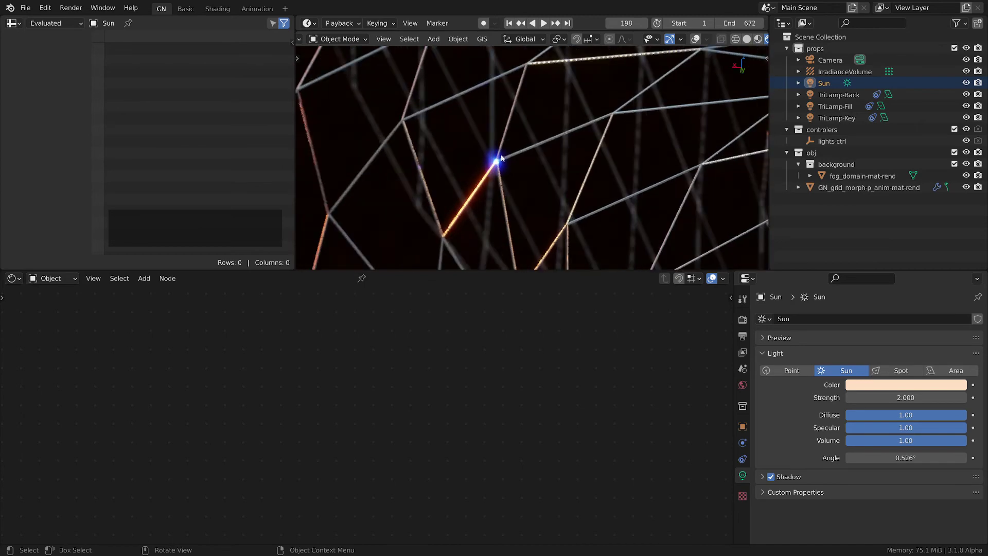
{"action": "scroll", "coordinate": [502, 171], "scroll_direction": "down", "scroll_amount": 5}
{"action": "scroll", "coordinate": [511, 173], "scroll_direction": "down", "scroll_amount": 10}
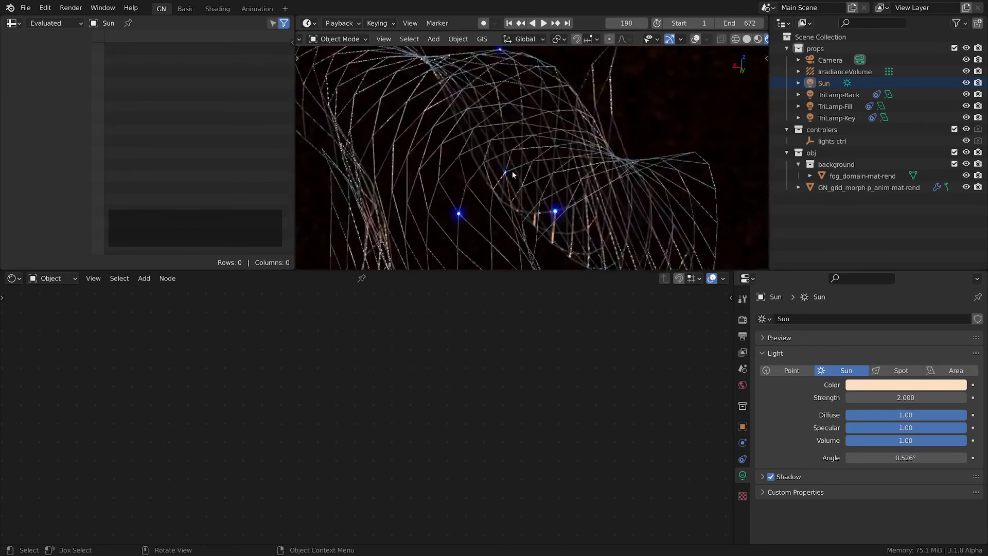
{"action": "scroll", "coordinate": [535, 168], "scroll_direction": "up", "scroll_amount": 8}
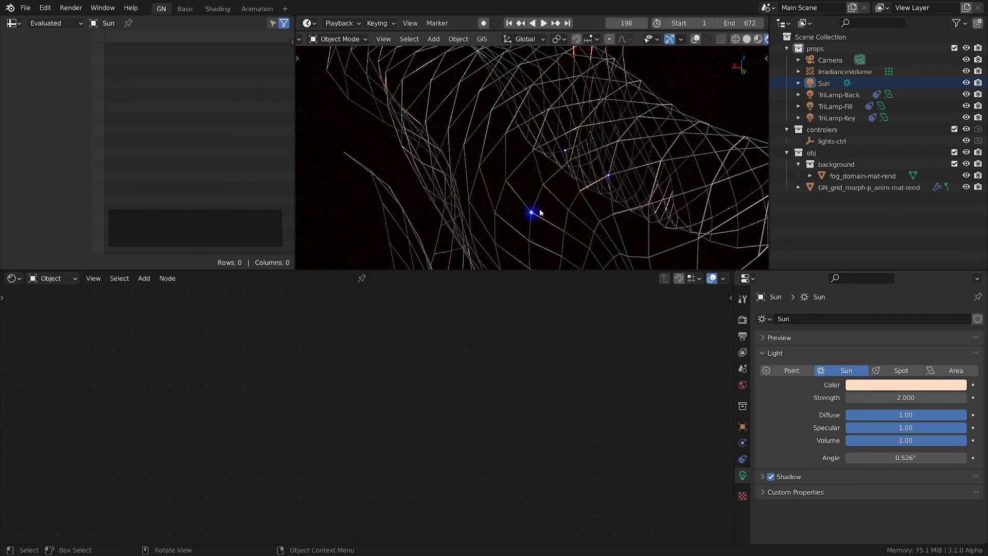
{"action": "scroll", "coordinate": [538, 214], "scroll_direction": "up", "scroll_amount": 6}
{"action": "scroll", "coordinate": [520, 218], "scroll_direction": "down", "scroll_amount": 5}
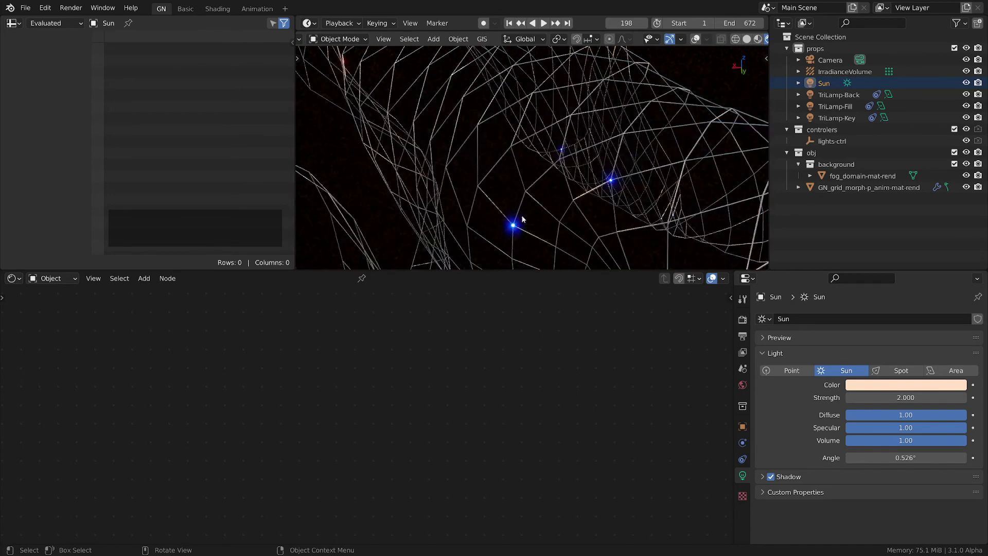
{"action": "scroll", "coordinate": [599, 164], "scroll_direction": "up", "scroll_amount": 5}
{"action": "scroll", "coordinate": [538, 161], "scroll_direction": "up", "scroll_amount": 5}
{"action": "scroll", "coordinate": [538, 161], "scroll_direction": "down", "scroll_amount": 4}
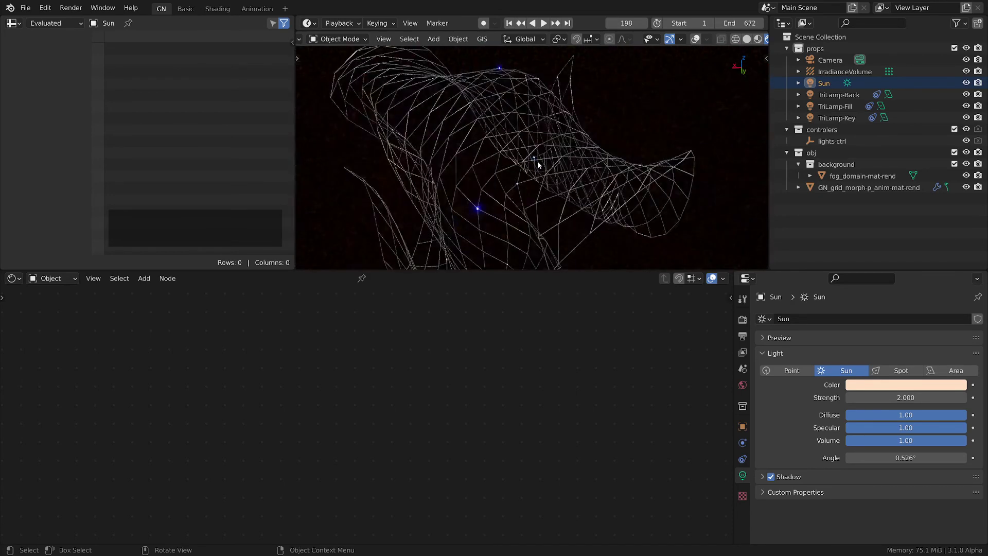
{"action": "scroll", "coordinate": [538, 161], "scroll_direction": "up", "scroll_amount": 4}
{"action": "scroll", "coordinate": [487, 236], "scroll_direction": "up", "scroll_amount": 5}
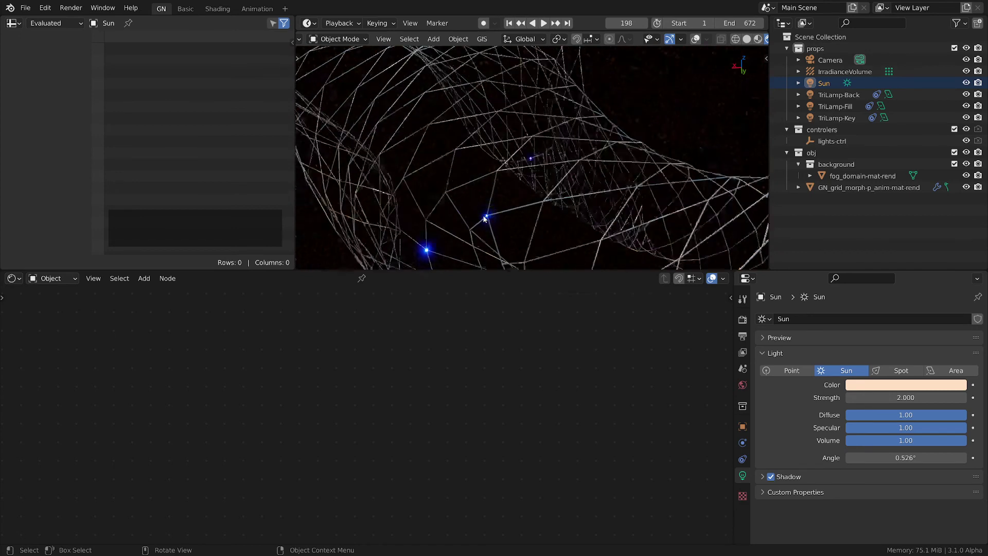